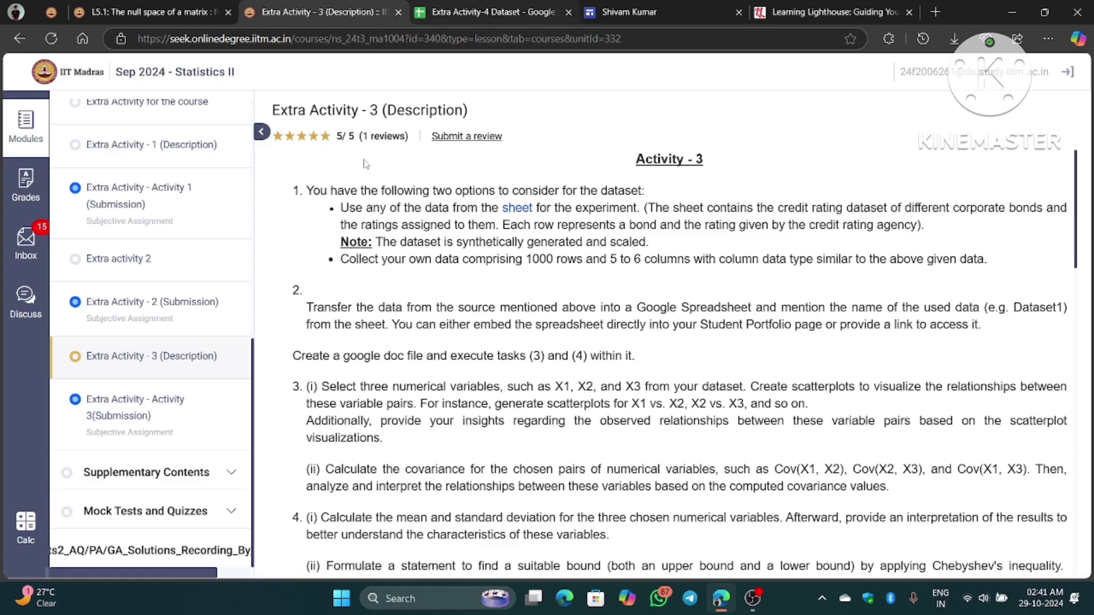
- In the Extra Activity-4 Dataset spreadsheet, browse the Dataset2, Dataset4, Dataset5 and Dataset6 sheets
{"action": "left_click", "coordinate": [481, 12]}
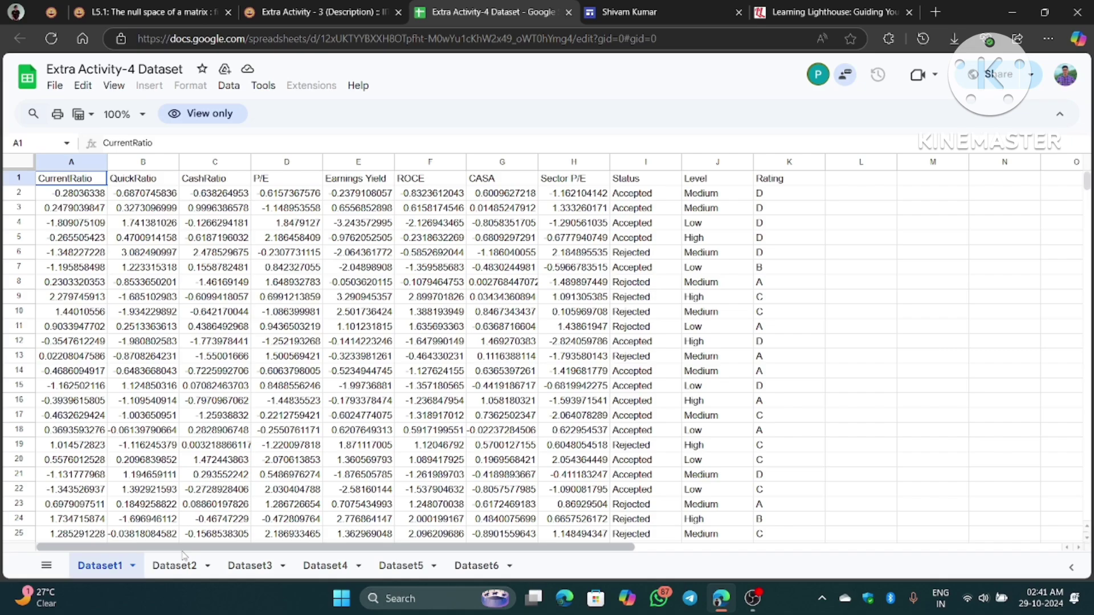
{"action": "left_click", "coordinate": [172, 567]}
{"action": "left_click", "coordinate": [323, 566]}
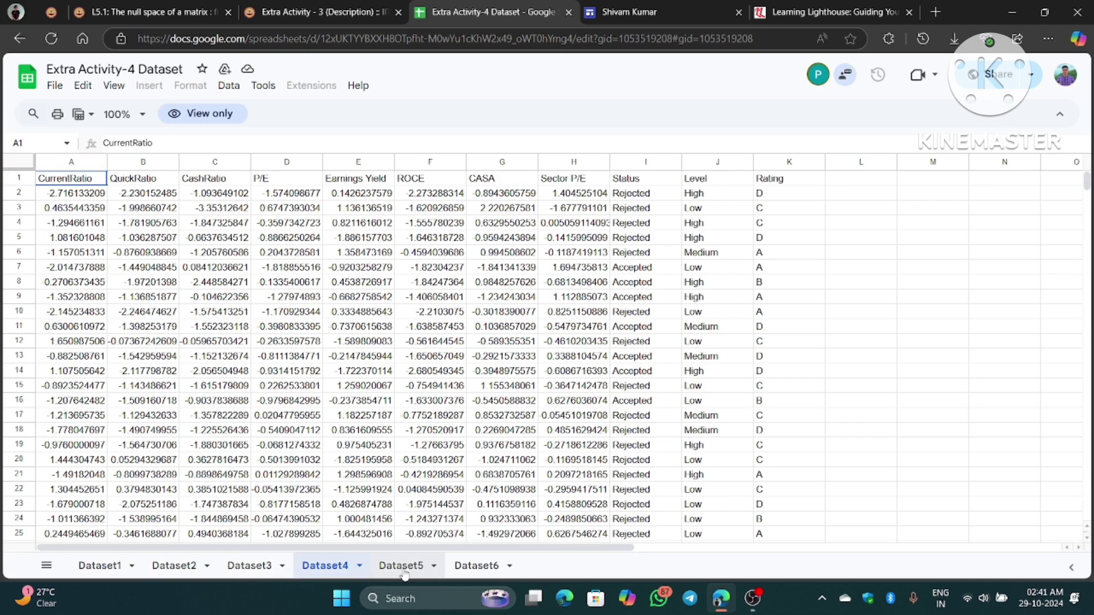
{"action": "left_click", "coordinate": [401, 566]}
{"action": "left_click", "coordinate": [477, 566]}
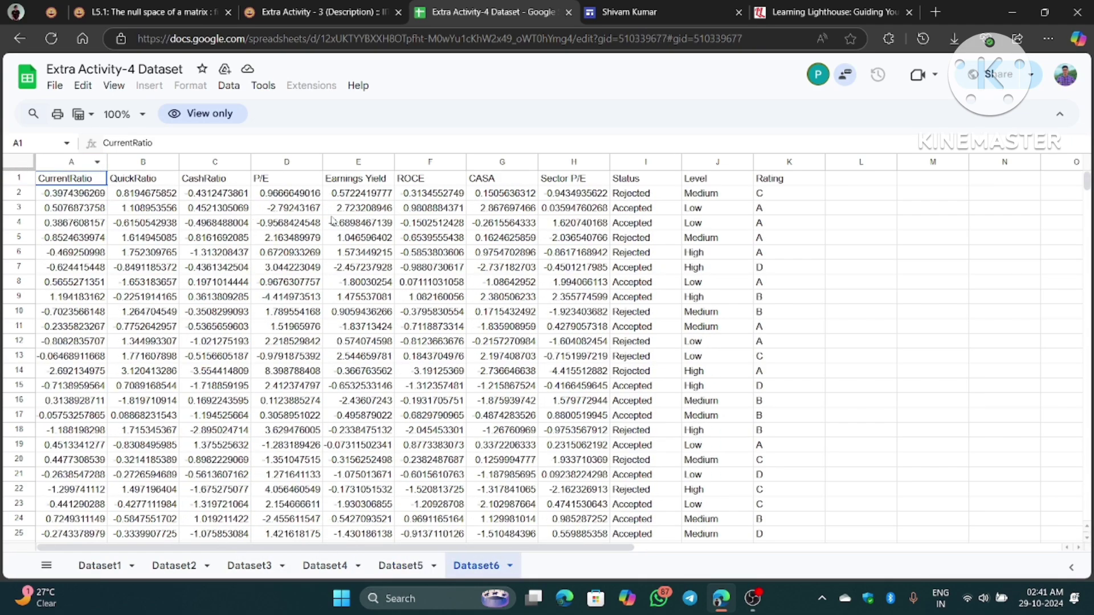
- Scroll through Dataset6's rows and select cells A1:E4
{"action": "scroll", "coordinate": [285, 311], "scroll_direction": "down", "scroll_amount": 5}
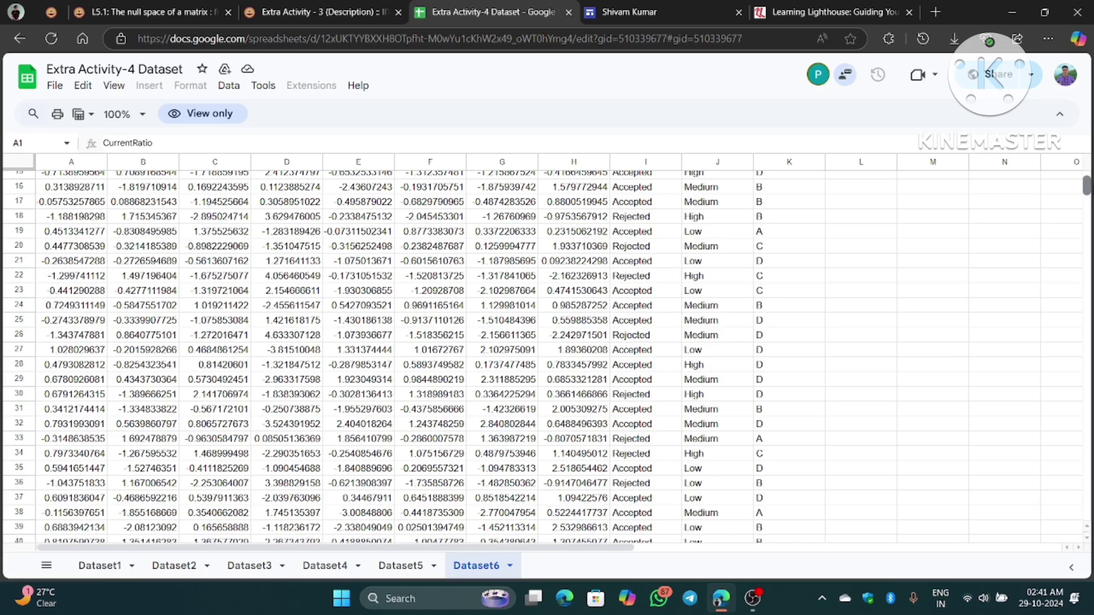
{"action": "left_click_drag", "start_coordinate": [1087, 185], "coordinate": [1089, 163]}
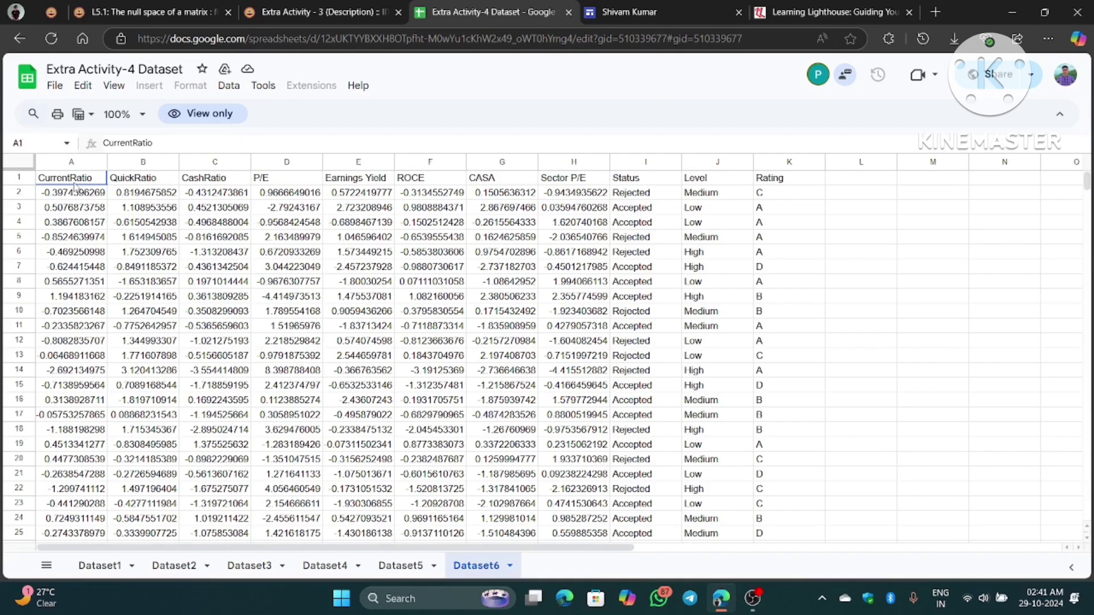
{"action": "left_click_drag", "start_coordinate": [57, 186], "coordinate": [365, 222]}
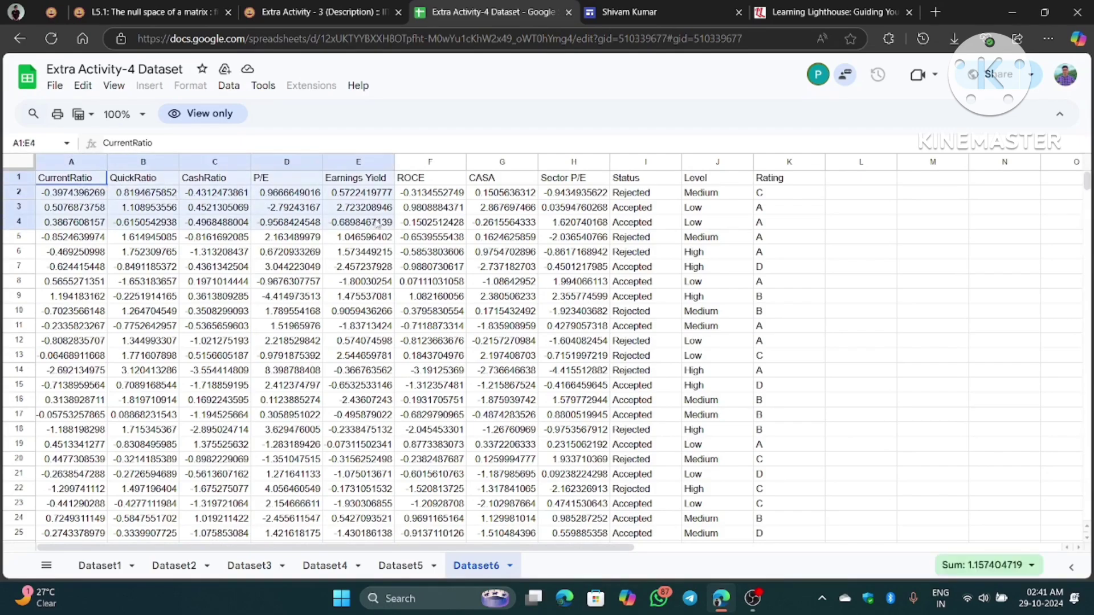
- Back on the Extra Activity - 3 description, highlight the example variables X1, X2 and X3
{"action": "left_click", "coordinate": [353, 5]}
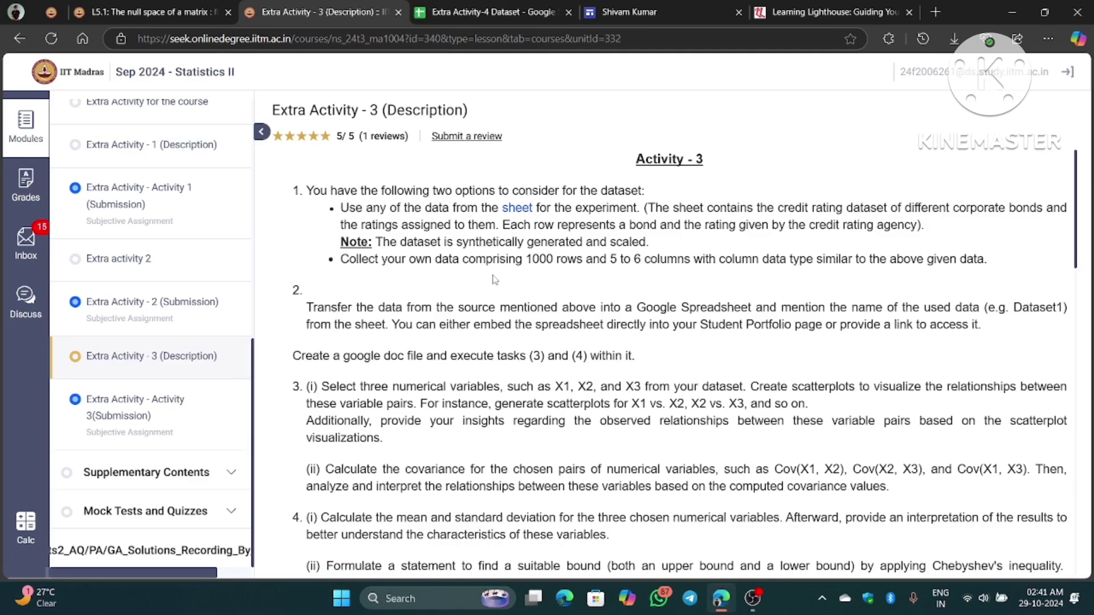
{"action": "scroll", "coordinate": [494, 279], "scroll_direction": "down", "scroll_amount": 1}
{"action": "left_click_drag", "start_coordinate": [500, 236], "coordinate": [885, 253]}
{"action": "scroll", "coordinate": [603, 206], "scroll_direction": "down", "scroll_amount": 3}
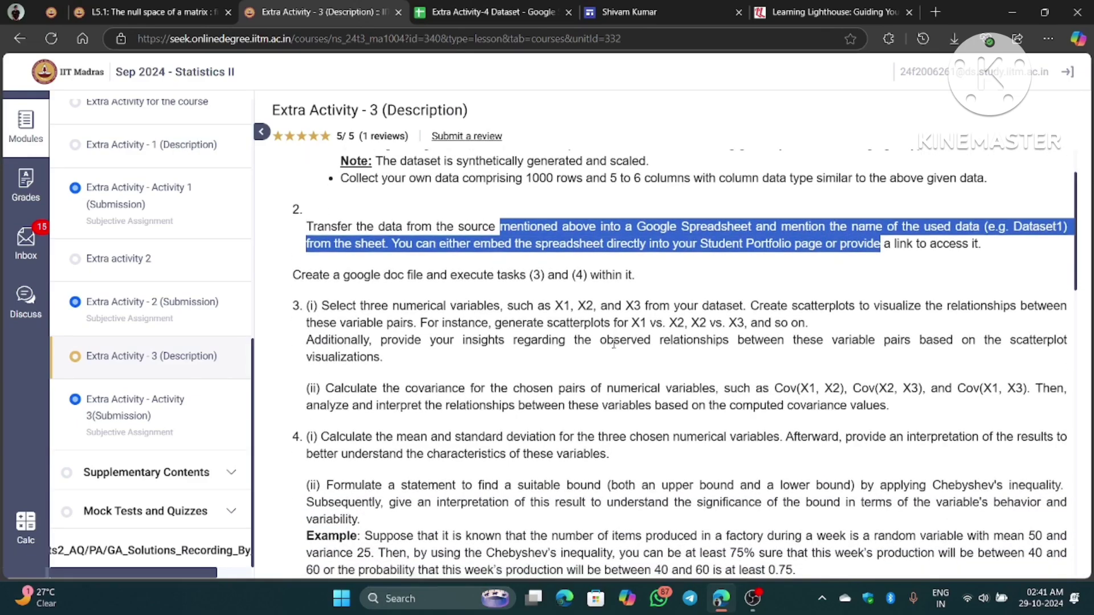
{"action": "scroll", "coordinate": [603, 205], "scroll_direction": "up", "scroll_amount": 1}
{"action": "left_click_drag", "start_coordinate": [526, 246], "coordinate": [646, 245]}
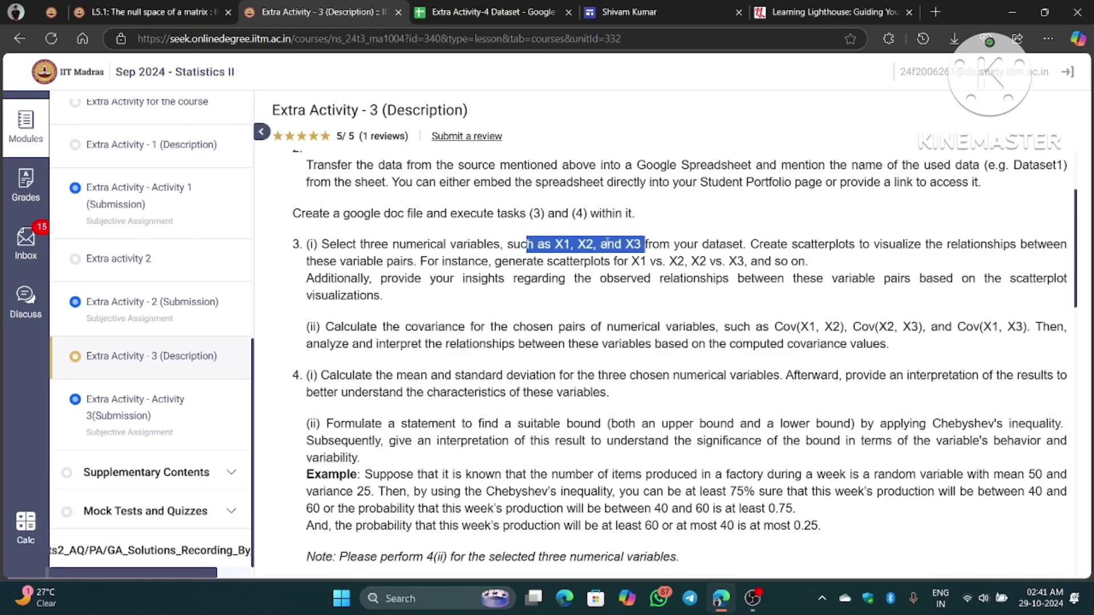
{"action": "scroll", "coordinate": [607, 243], "scroll_direction": "down", "scroll_amount": 1}
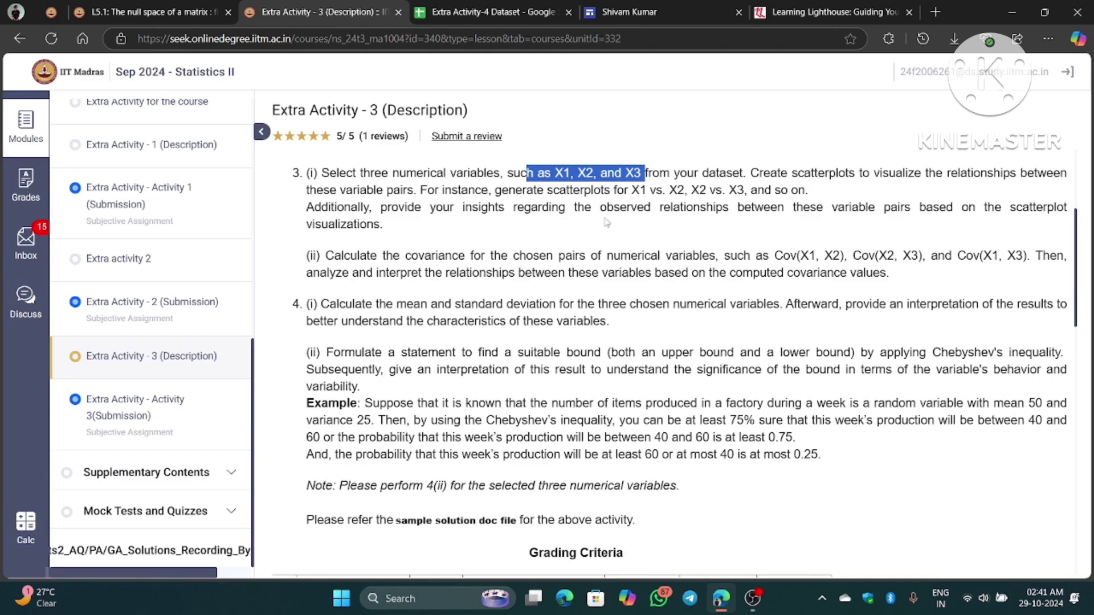
- Highlight the X1, X2 variable names in task 3 while reading it
{"action": "left_click", "coordinate": [571, 189]}
{"action": "left_click_drag", "start_coordinate": [554, 172], "coordinate": [646, 173]}
{"action": "left_click", "coordinate": [600, 172]}
{"action": "left_click", "coordinate": [647, 187]}
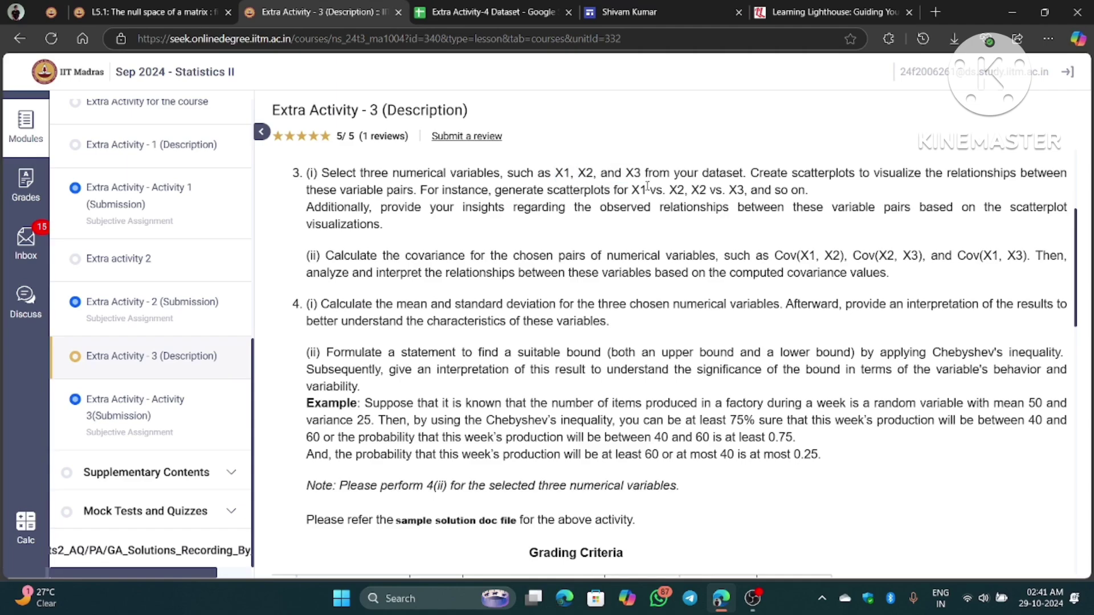
{"action": "left_click_drag", "start_coordinate": [555, 173], "coordinate": [645, 173]}
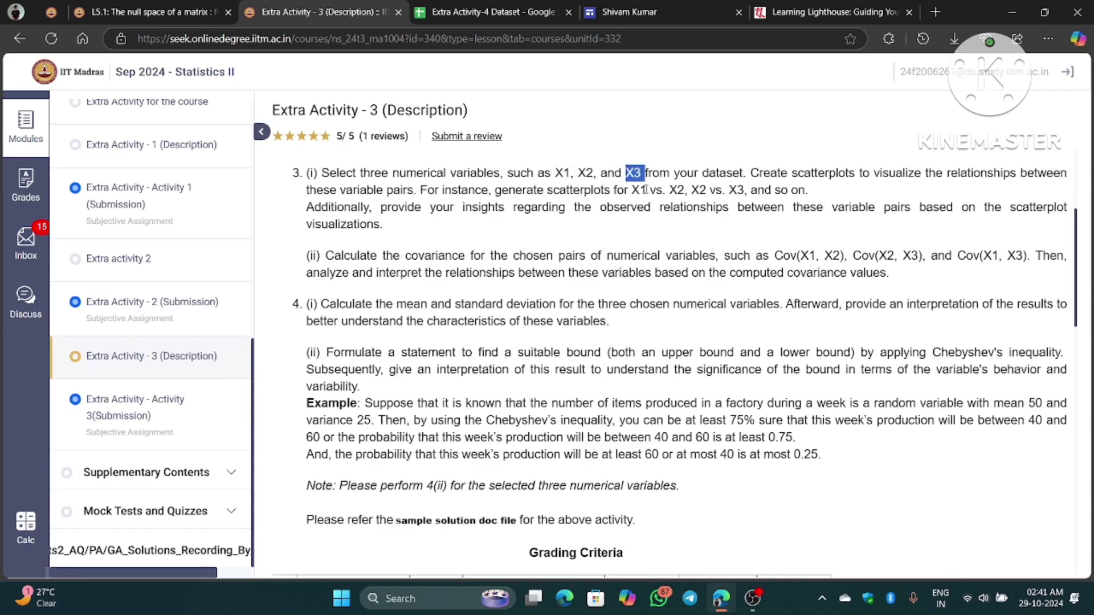
{"action": "left_click", "coordinate": [638, 220]}
- Highlight 'Calculate' and 'covariance' in task 3(ii)
{"action": "double_click", "coordinate": [342, 259]}
{"action": "left_click", "coordinate": [468, 290]}
{"action": "left_click_drag", "start_coordinate": [406, 259], "coordinate": [471, 256]}
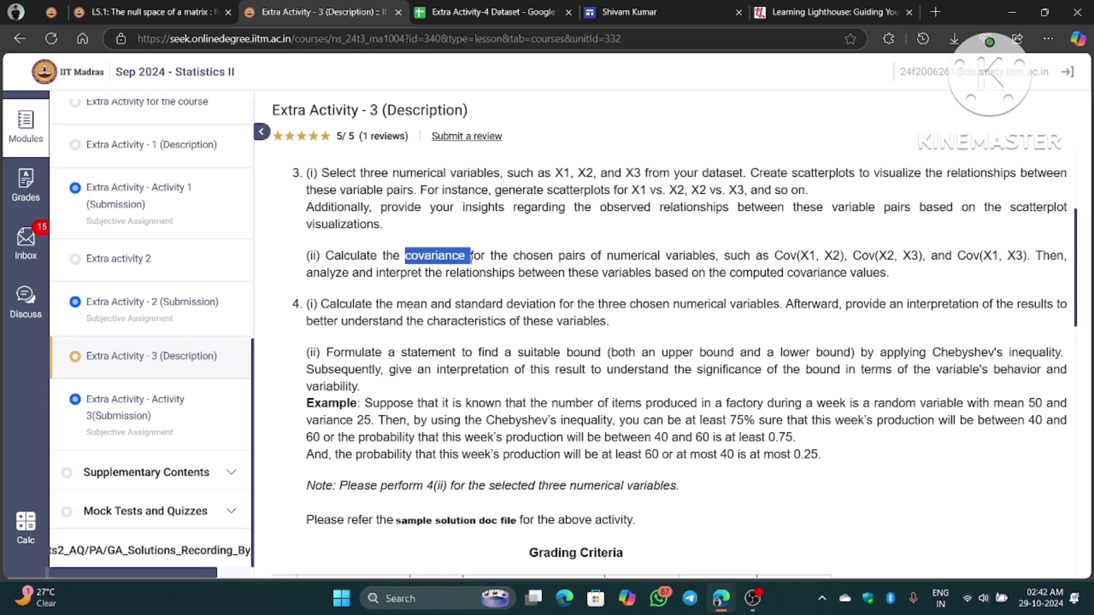
{"action": "left_click", "coordinate": [557, 172]}
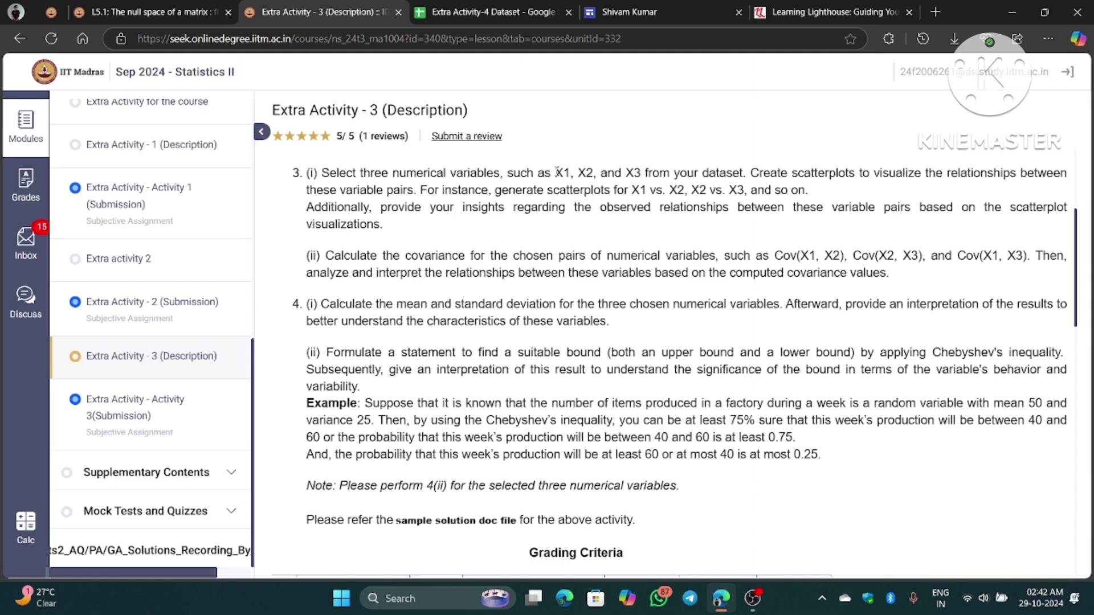
- Highlight the X1, X2 and X2, X3 pairs in task 3(i), then the covariance requirement in 3(ii)
{"action": "left_click_drag", "start_coordinate": [557, 172], "coordinate": [593, 172]}
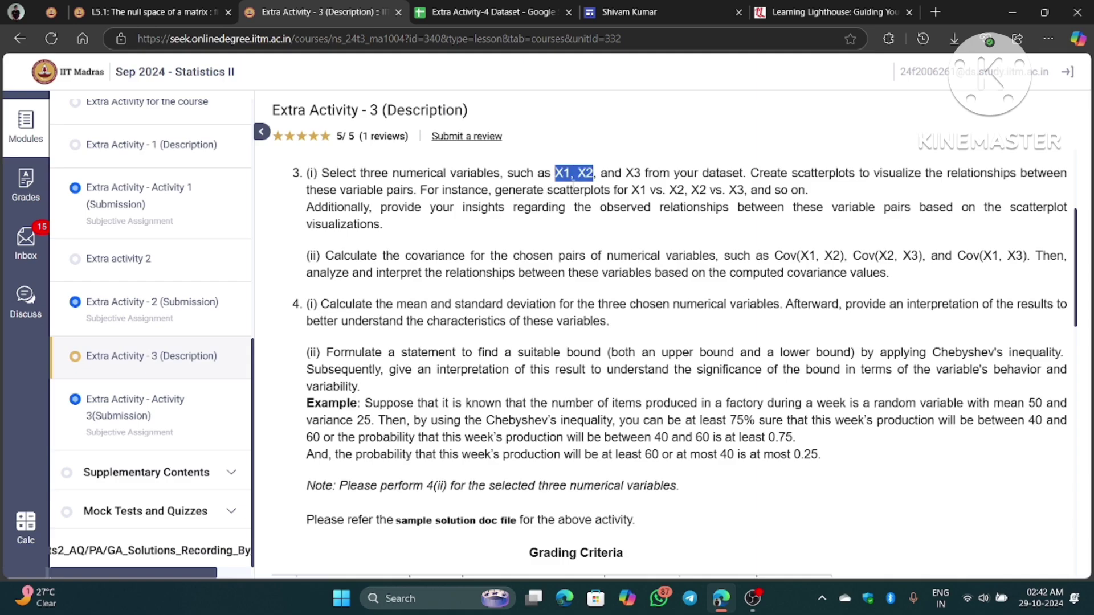
{"action": "left_click", "coordinate": [551, 194]}
{"action": "left_click_drag", "start_coordinate": [578, 173], "coordinate": [654, 173]}
{"action": "left_click", "coordinate": [614, 195]}
{"action": "left_click_drag", "start_coordinate": [556, 172], "coordinate": [572, 173]}
{"action": "left_click", "coordinate": [437, 260]}
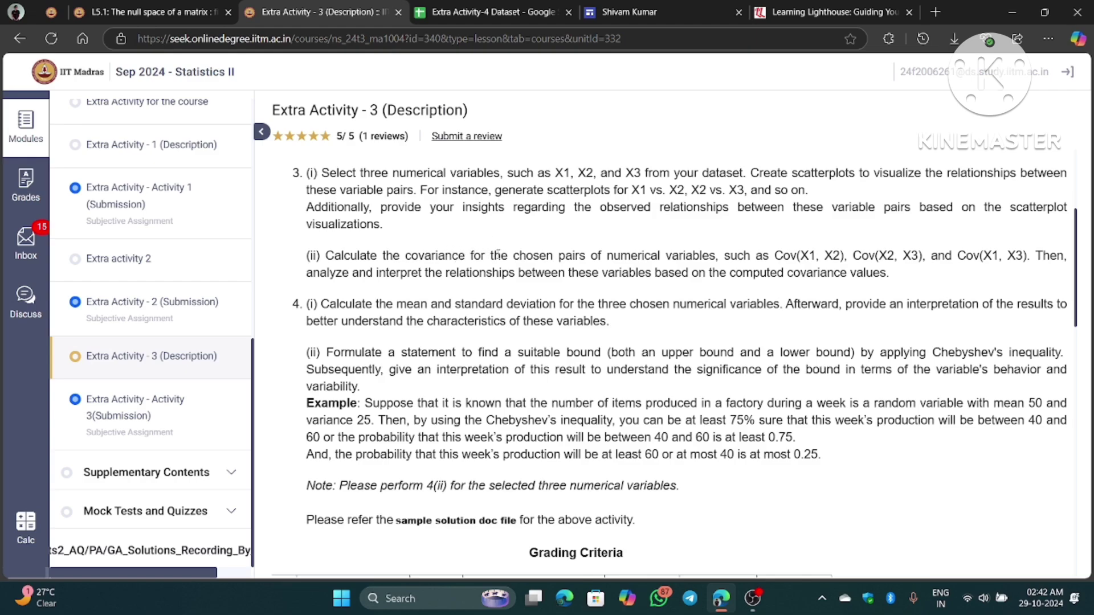
{"action": "left_click_drag", "start_coordinate": [403, 259], "coordinate": [452, 258]}
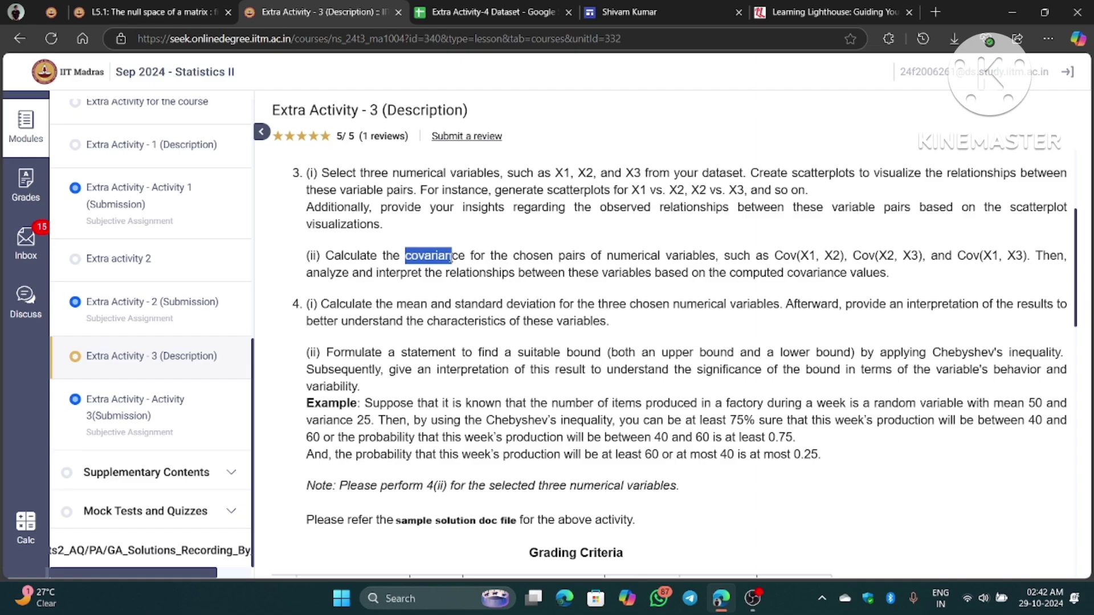
{"action": "left_click", "coordinate": [441, 262]}
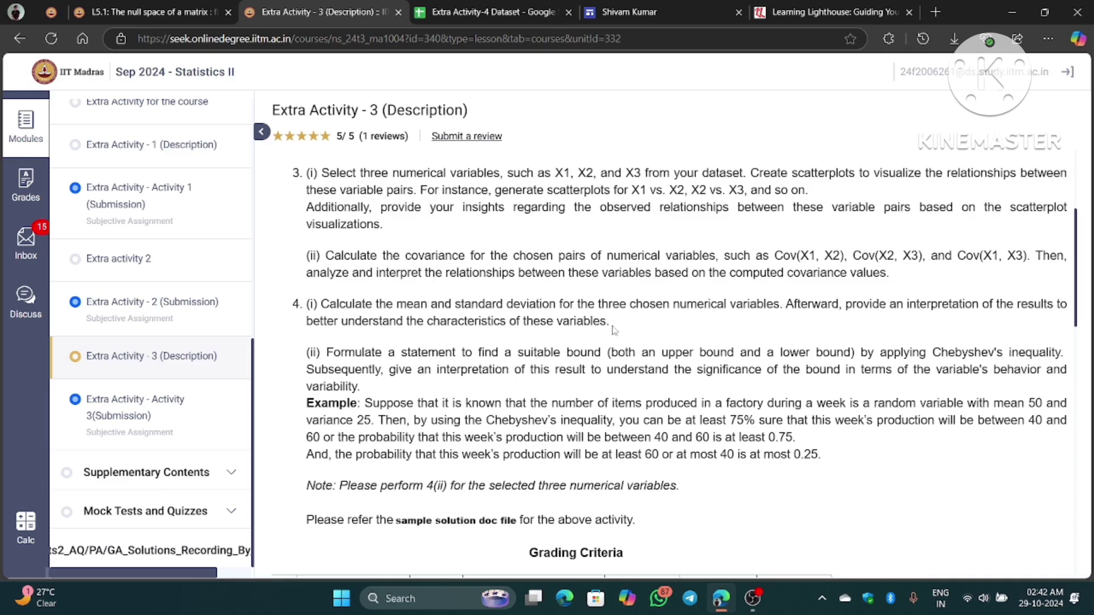
{"action": "scroll", "coordinate": [444, 316], "scroll_direction": "down", "scroll_amount": 1}
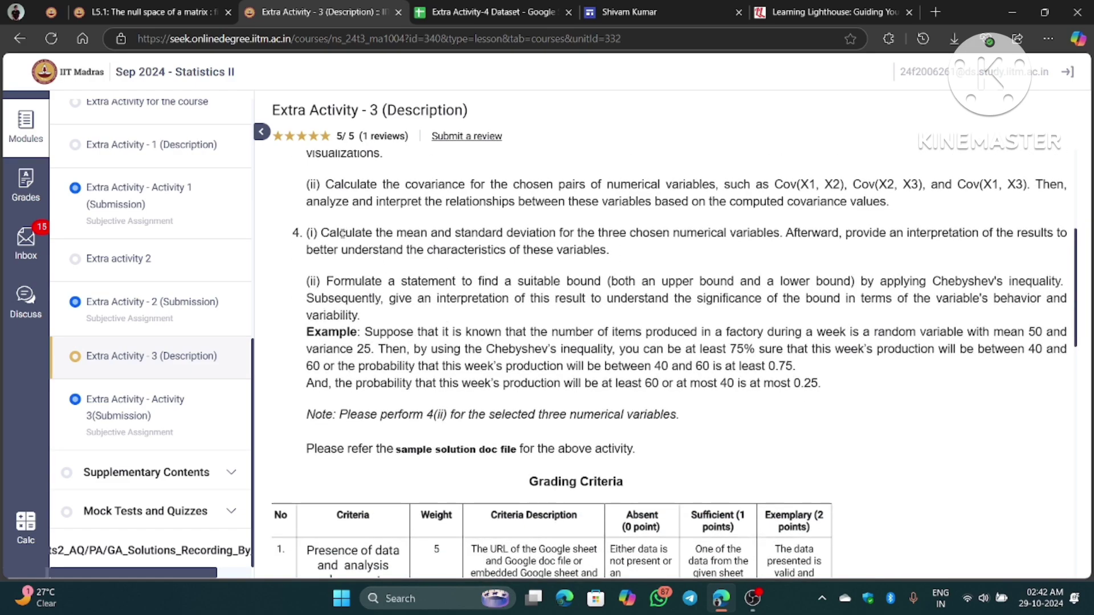
{"action": "left_click_drag", "start_coordinate": [341, 234], "coordinate": [520, 234]}
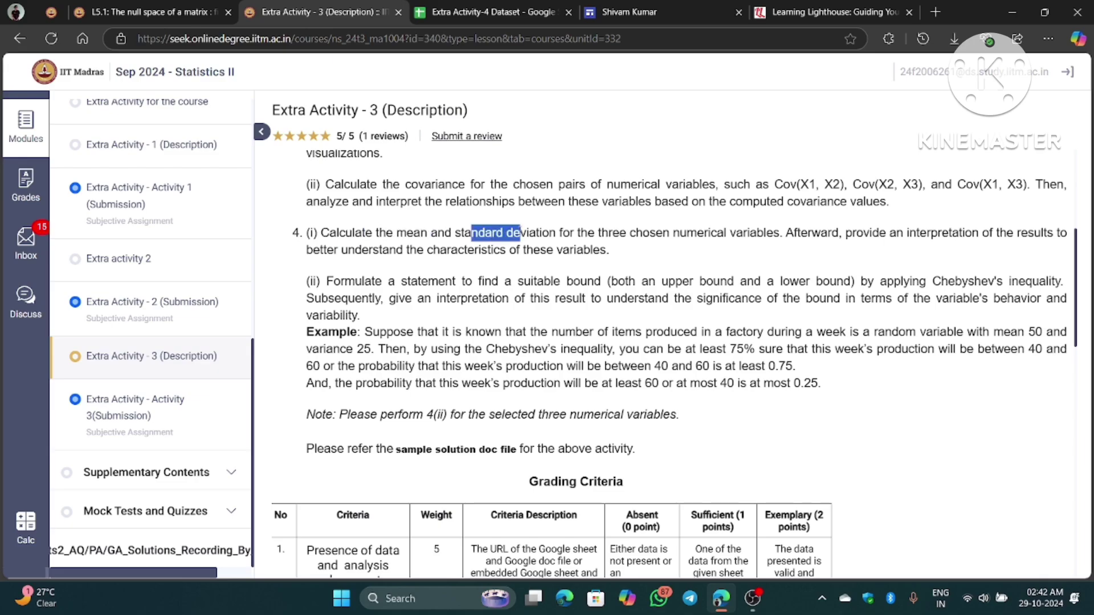
{"action": "scroll", "coordinate": [556, 247], "scroll_direction": "up", "scroll_amount": 1}
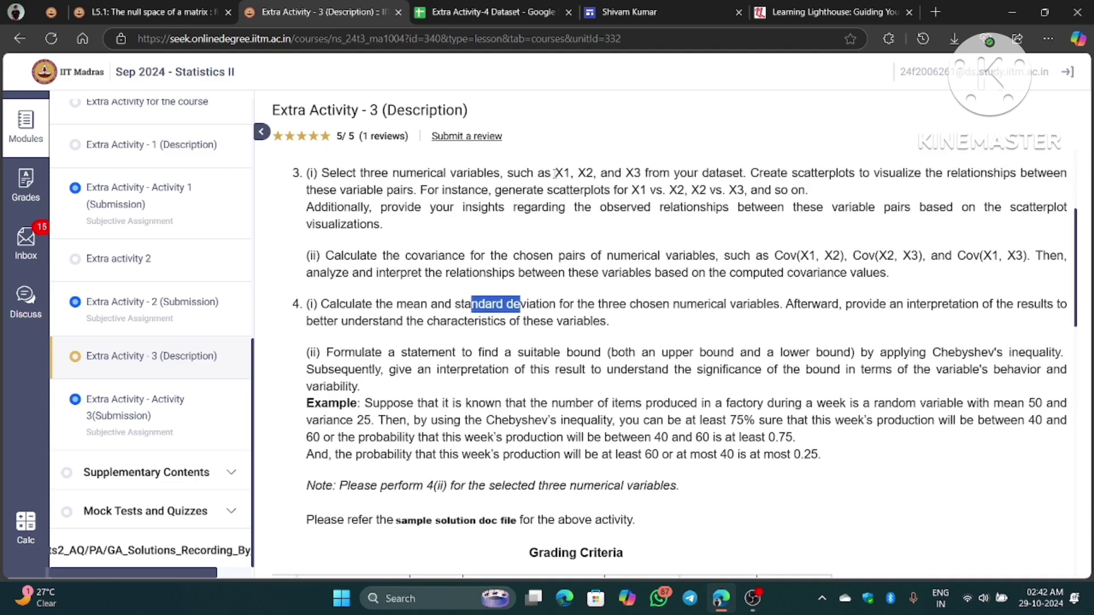
{"action": "left_click_drag", "start_coordinate": [555, 173], "coordinate": [641, 172]}
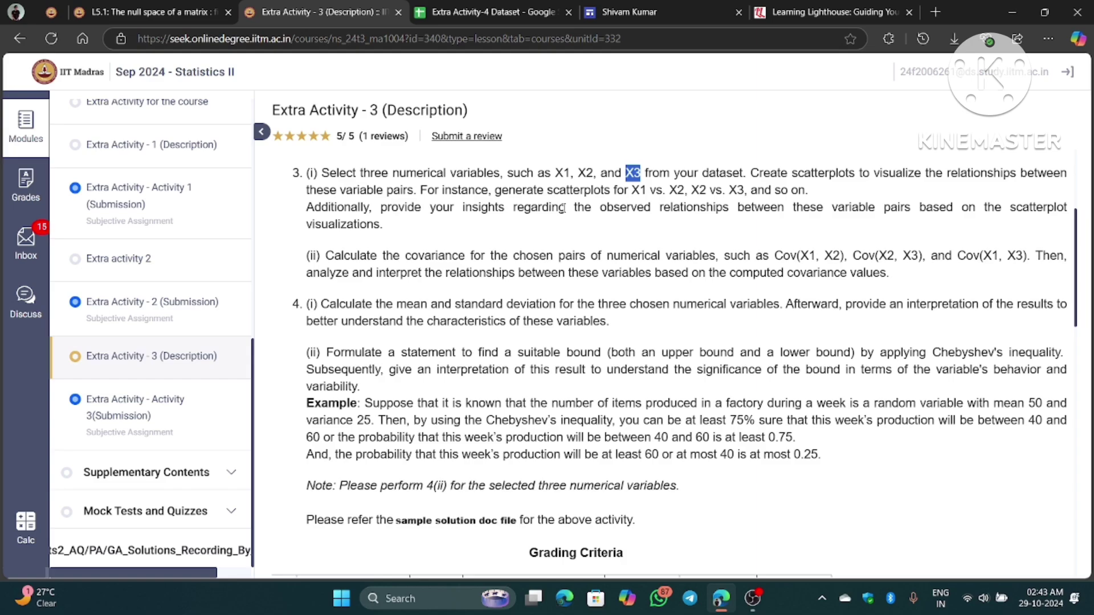
{"action": "left_click_drag", "start_coordinate": [455, 303], "coordinate": [556, 306]}
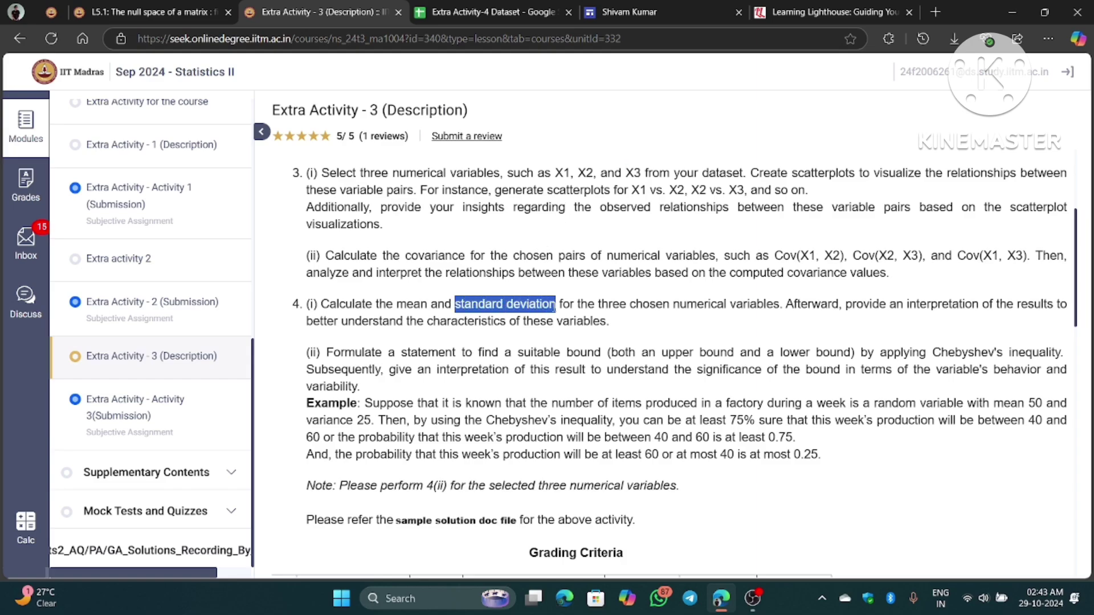
{"action": "left_click", "coordinate": [491, 317]}
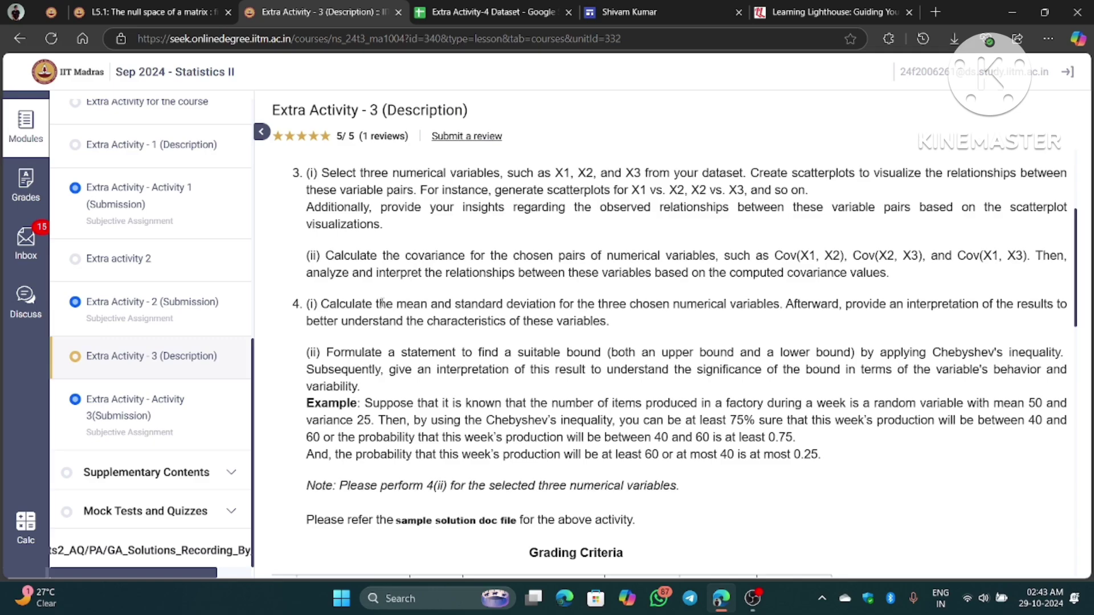
{"action": "left_click_drag", "start_coordinate": [397, 303], "coordinate": [428, 305]}
{"action": "scroll", "coordinate": [491, 351], "scroll_direction": "up", "scroll_amount": 1}
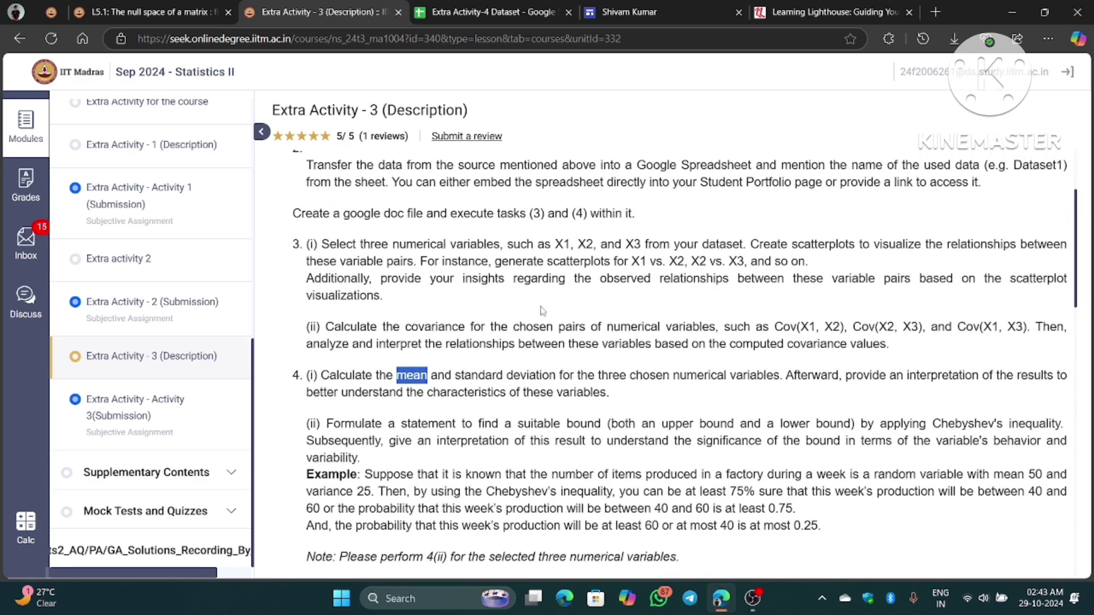
{"action": "scroll", "coordinate": [552, 330], "scroll_direction": "down", "scroll_amount": 2}
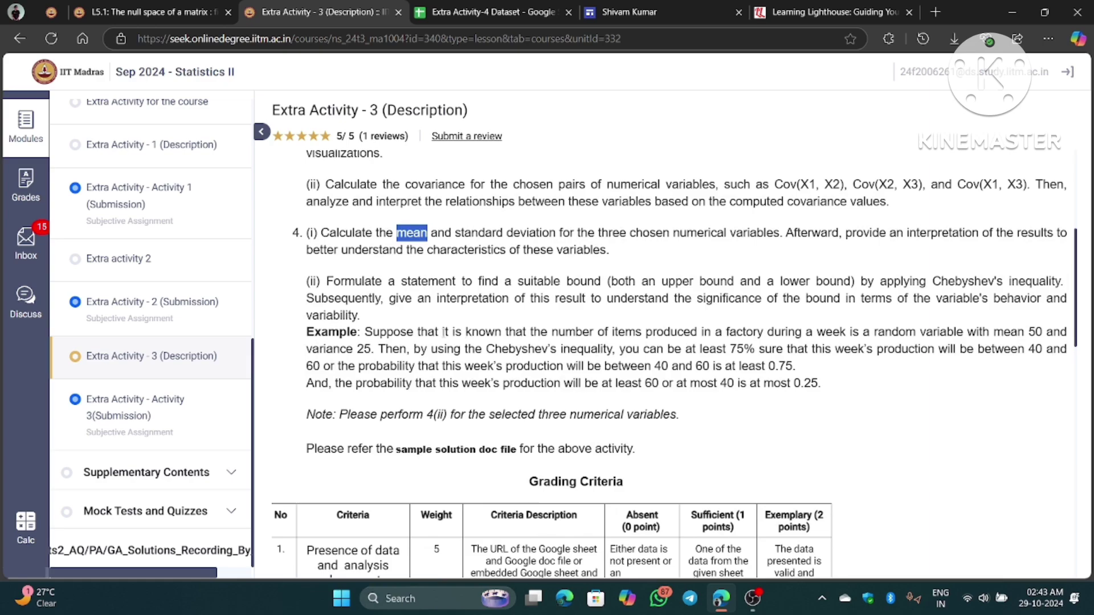
{"action": "left_click_drag", "start_coordinate": [486, 349], "coordinate": [601, 349]}
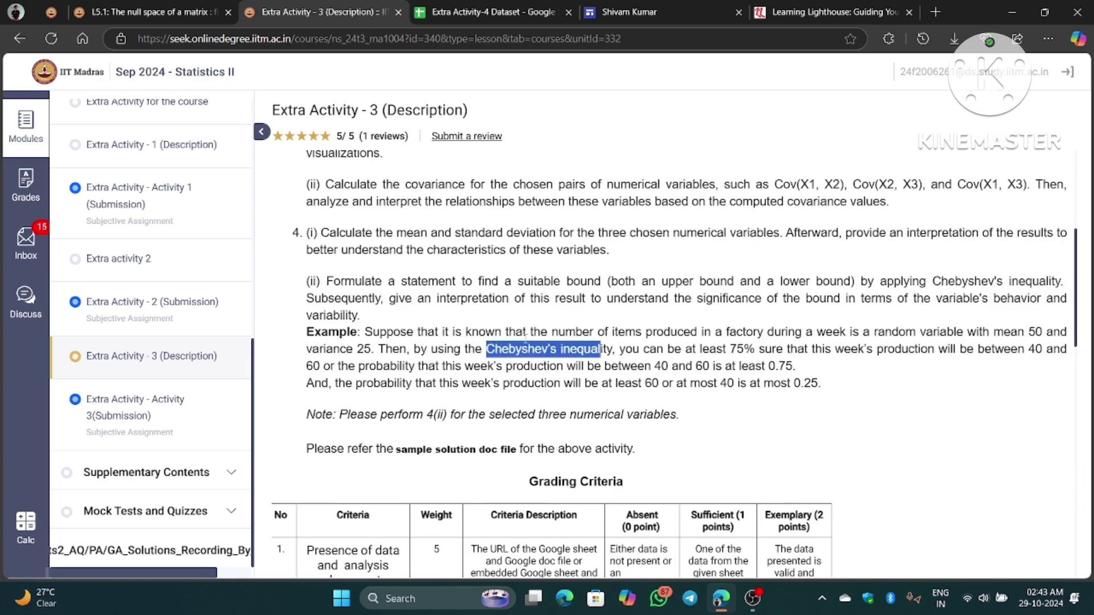
{"action": "left_click", "coordinate": [561, 362]}
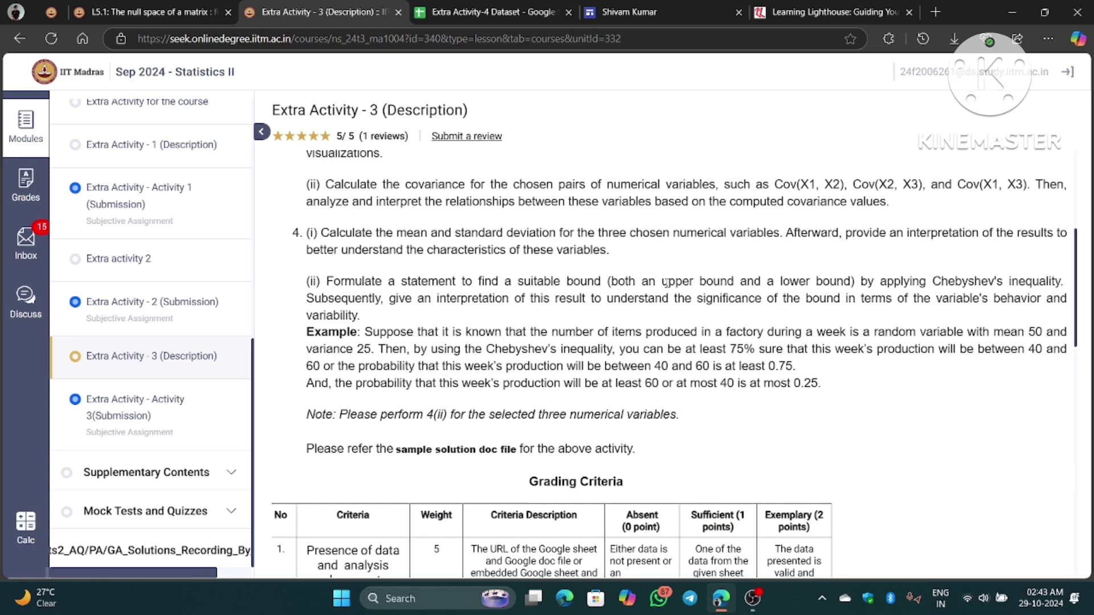
{"action": "left_click_drag", "start_coordinate": [668, 282], "coordinate": [823, 281]}
- On the Learning Lighthouse blog, choose Stats2 EA3 from the Select Activity list
{"action": "left_click", "coordinate": [776, 7]}
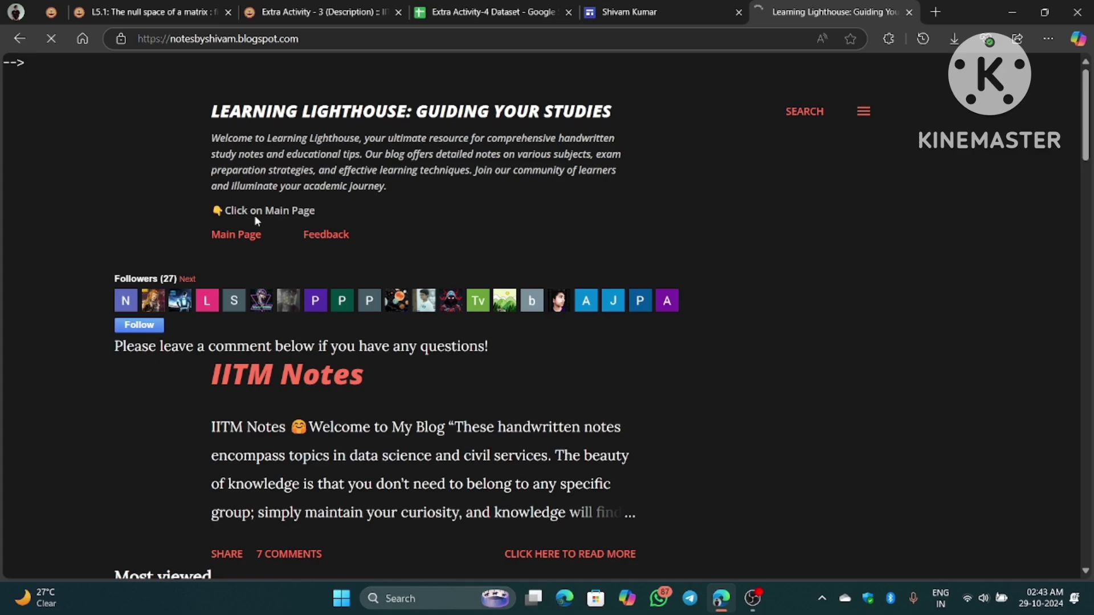
{"action": "scroll", "coordinate": [381, 161], "scroll_direction": "down", "scroll_amount": 15}
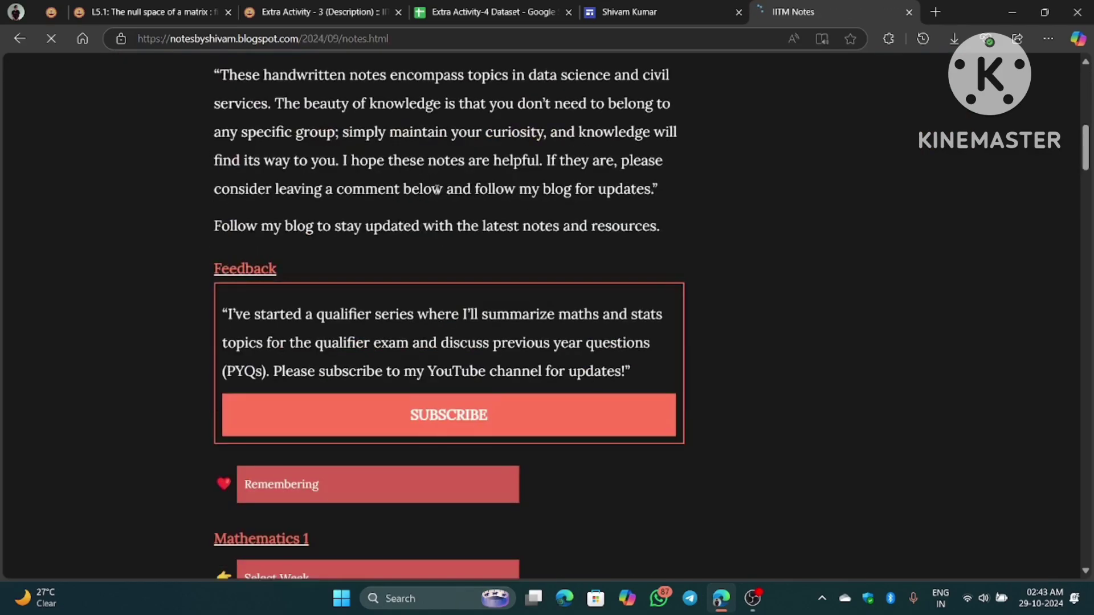
{"action": "scroll", "coordinate": [561, 278], "scroll_direction": "down", "scroll_amount": 5}
{"action": "left_click", "coordinate": [386, 337]}
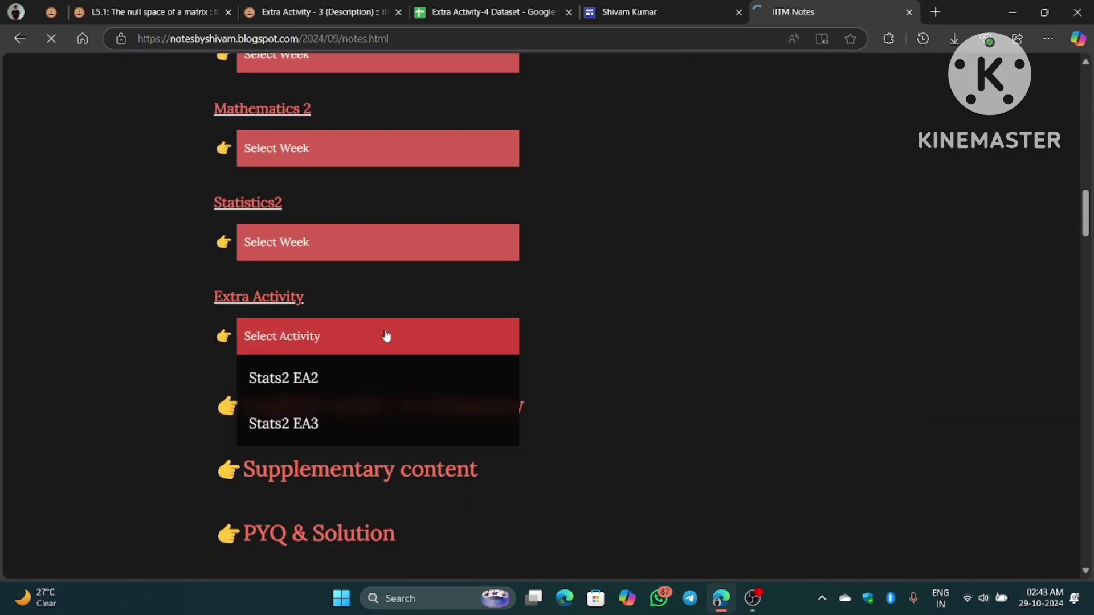
{"action": "left_click", "coordinate": [313, 426]}
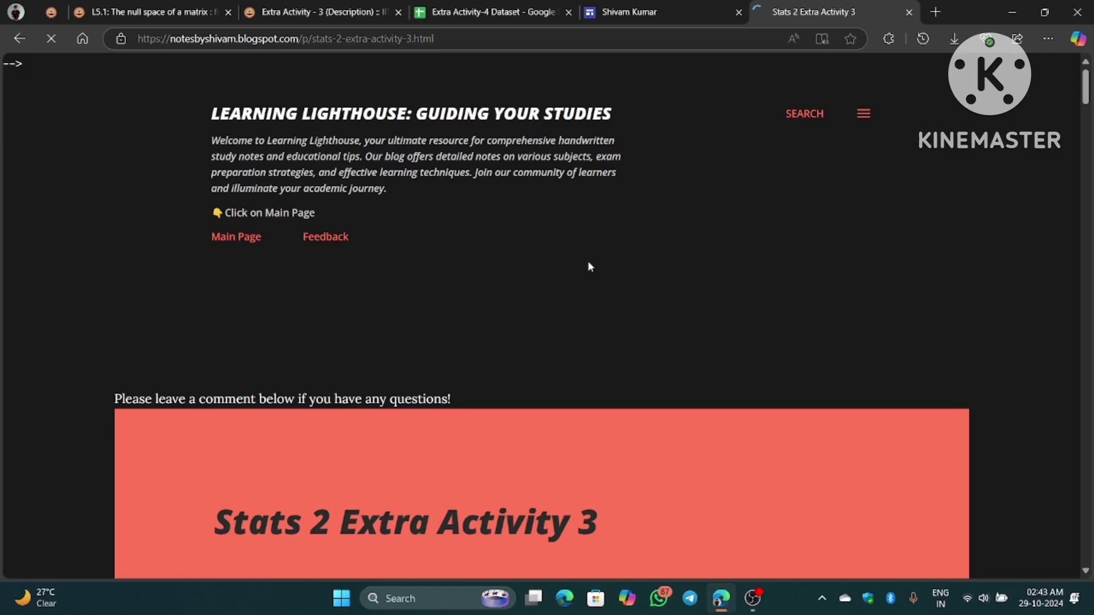
- Highlight the numerical variable options, including Current Ratio, P/E and Earnings Yield
{"action": "scroll", "coordinate": [401, 268], "scroll_direction": "down", "scroll_amount": 4}
{"action": "scroll", "coordinate": [401, 267], "scroll_direction": "down", "scroll_amount": 5}
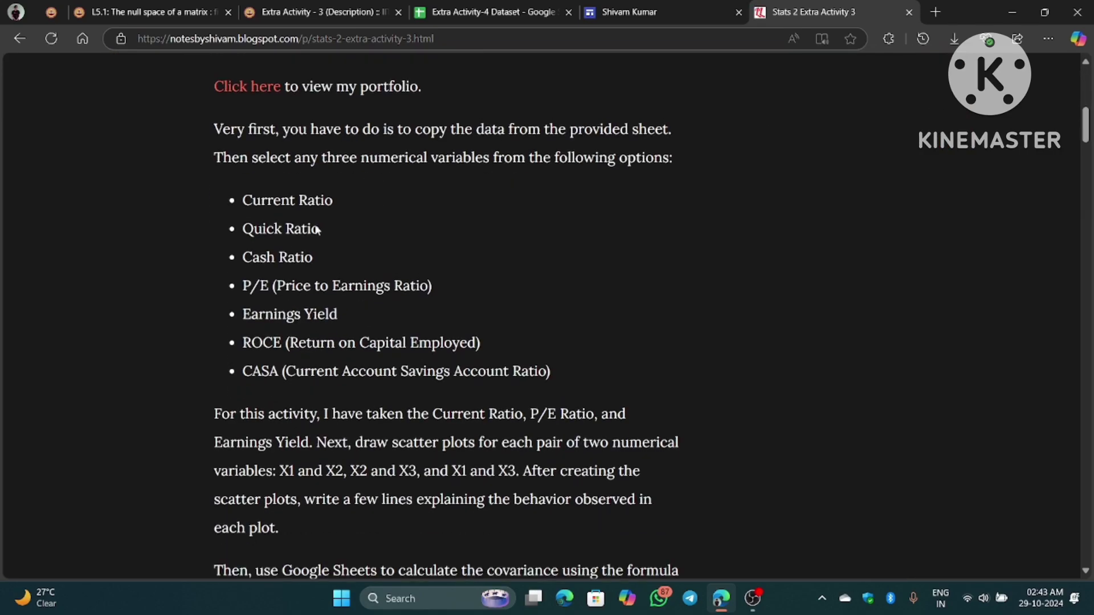
{"action": "left_click_drag", "start_coordinate": [244, 197], "coordinate": [542, 375]}
{"action": "left_click", "coordinate": [343, 252]}
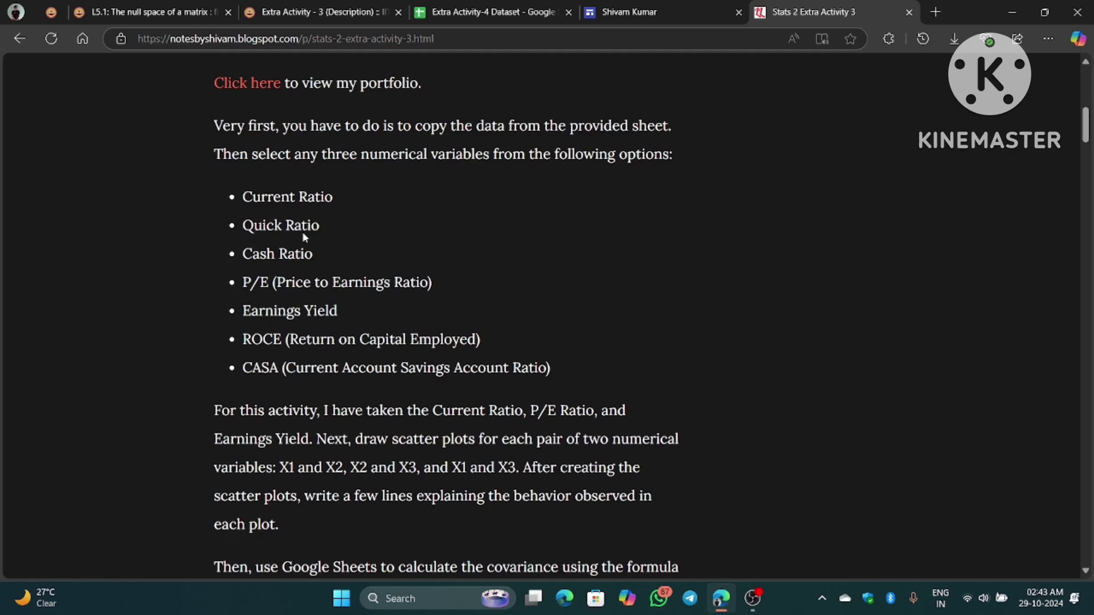
{"action": "left_click_drag", "start_coordinate": [245, 196], "coordinate": [523, 365]}
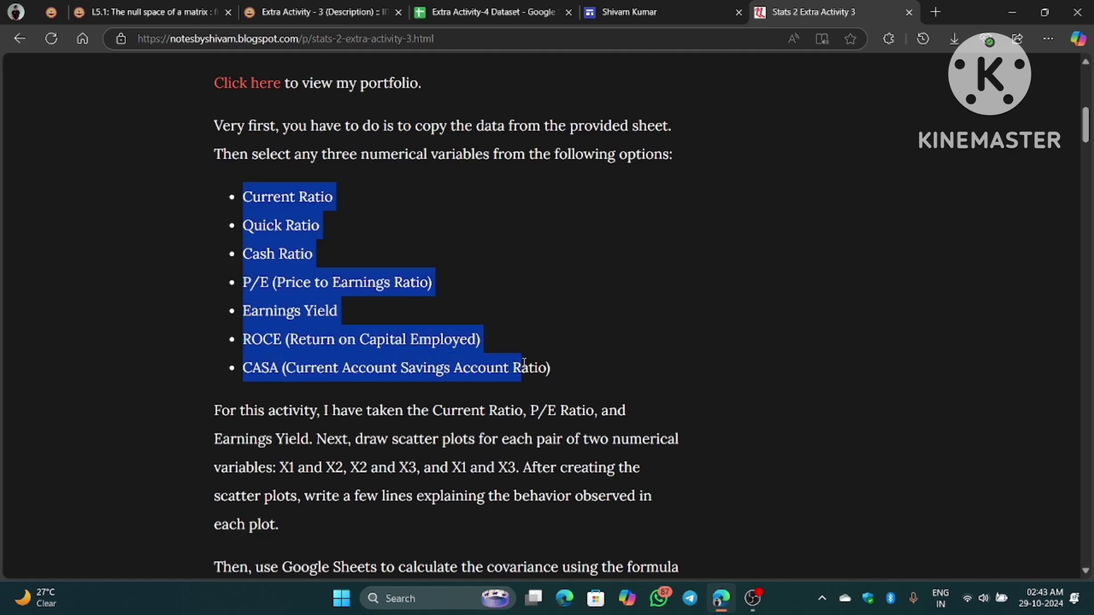
{"action": "left_click", "coordinate": [260, 212]}
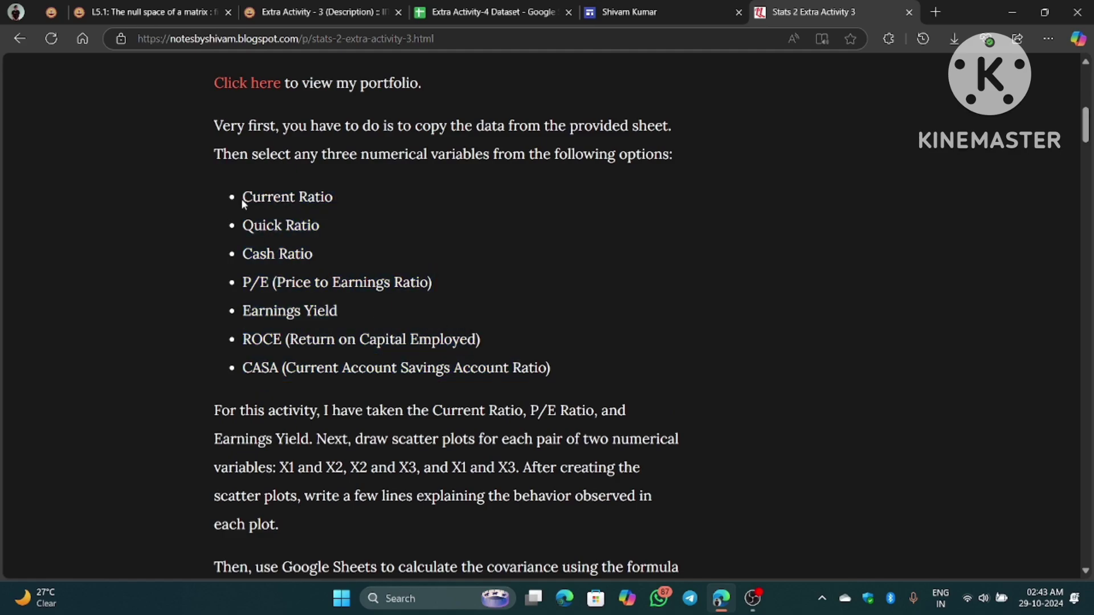
{"action": "left_click_drag", "start_coordinate": [243, 196], "coordinate": [334, 200]}
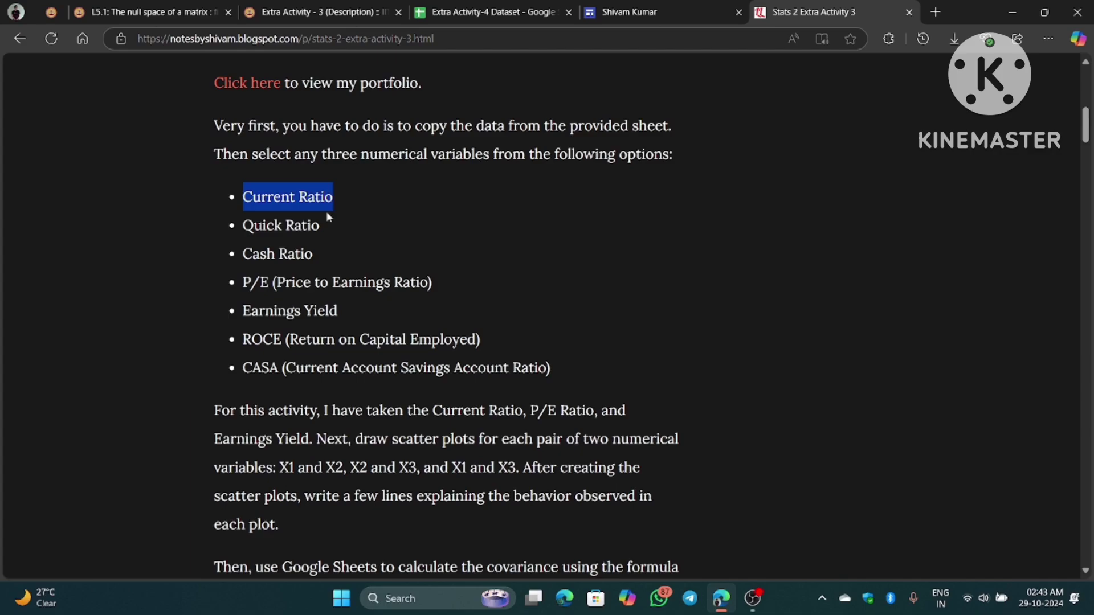
{"action": "left_click_drag", "start_coordinate": [242, 282], "coordinate": [295, 283]}
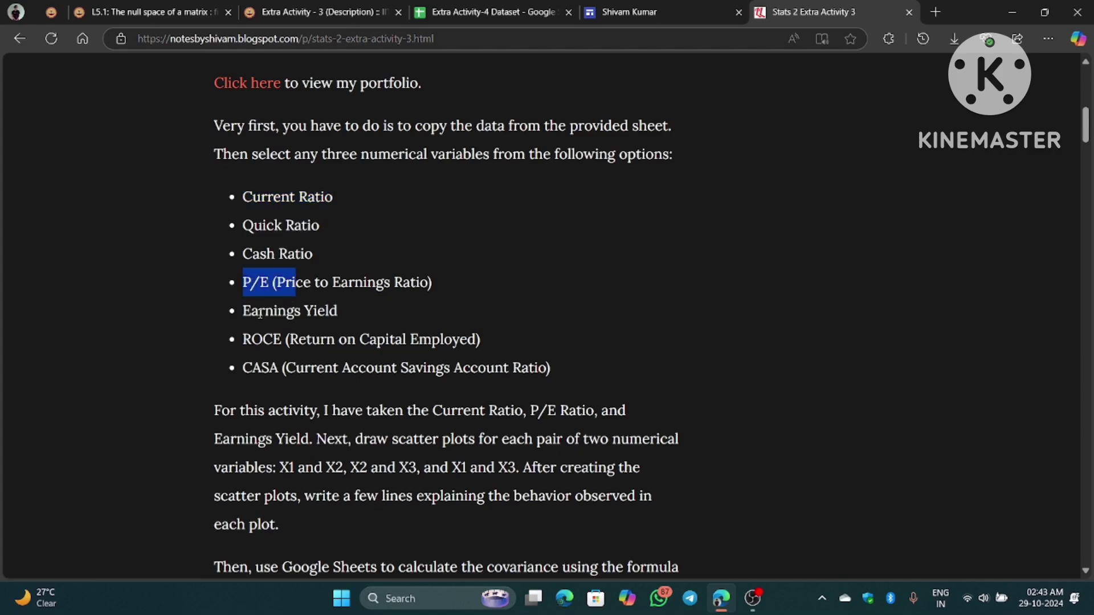
{"action": "left_click_drag", "start_coordinate": [243, 310], "coordinate": [344, 313]}
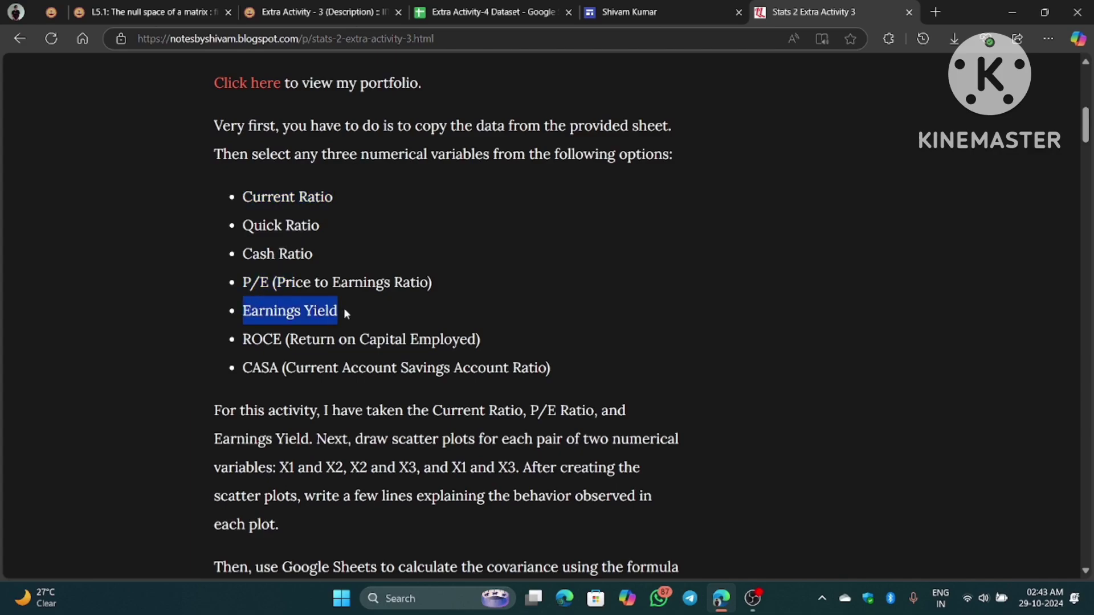
{"action": "left_click", "coordinate": [306, 312]}
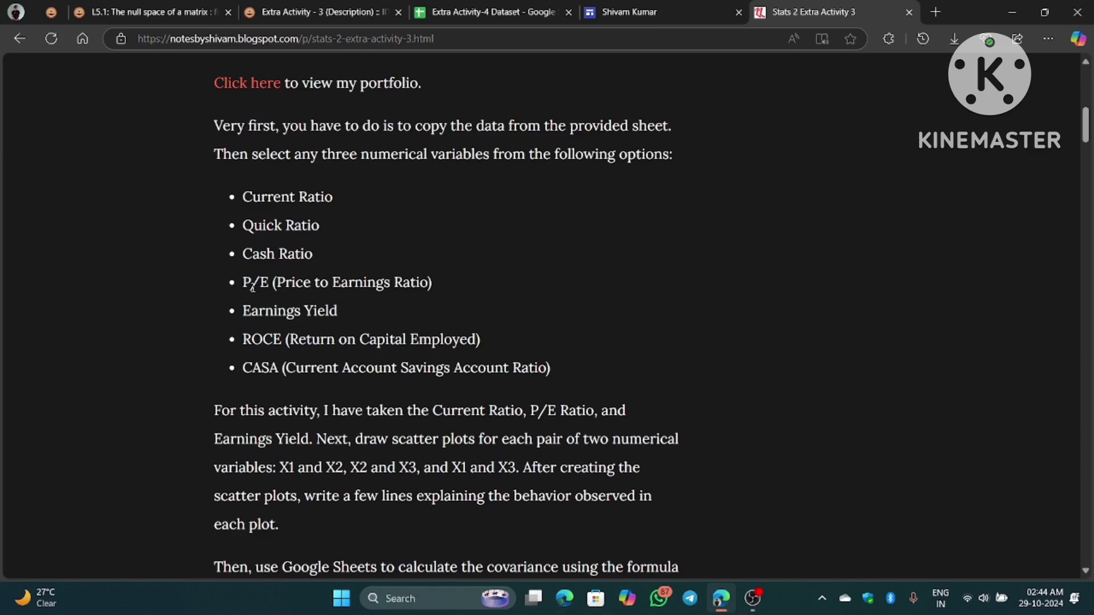
{"action": "left_click_drag", "start_coordinate": [243, 197], "coordinate": [539, 369]}
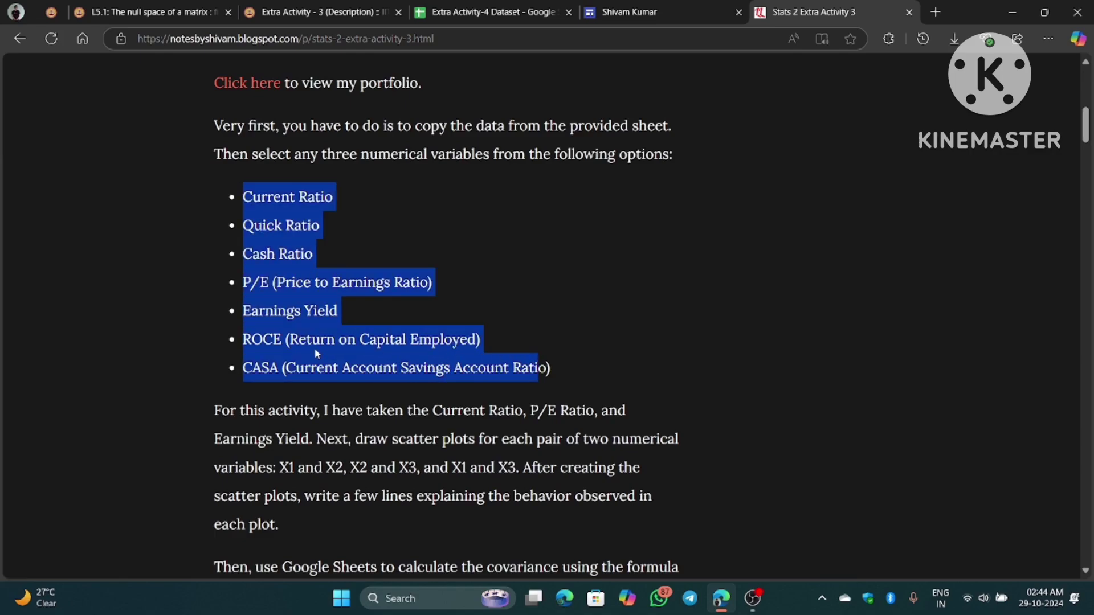
- Scroll down past the COVARIANCE.P formula to the 'Copy from here' HTML code
{"action": "scroll", "coordinate": [320, 364], "scroll_direction": "down", "scroll_amount": 1}
{"action": "scroll", "coordinate": [282, 356], "scroll_direction": "down", "scroll_amount": 1}
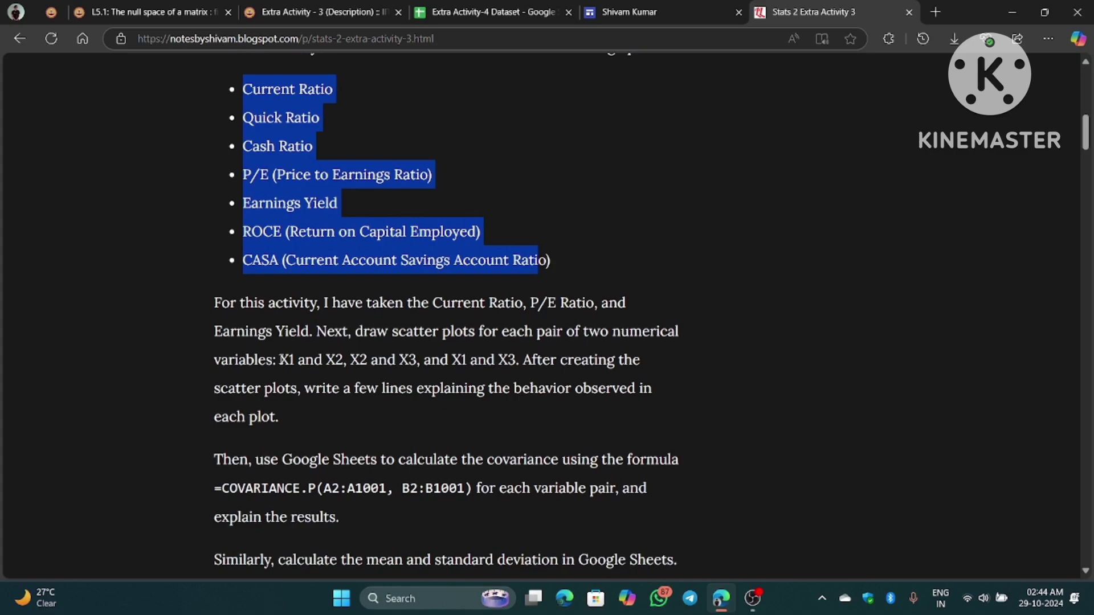
{"action": "scroll", "coordinate": [408, 302], "scroll_direction": "down", "scroll_amount": 3}
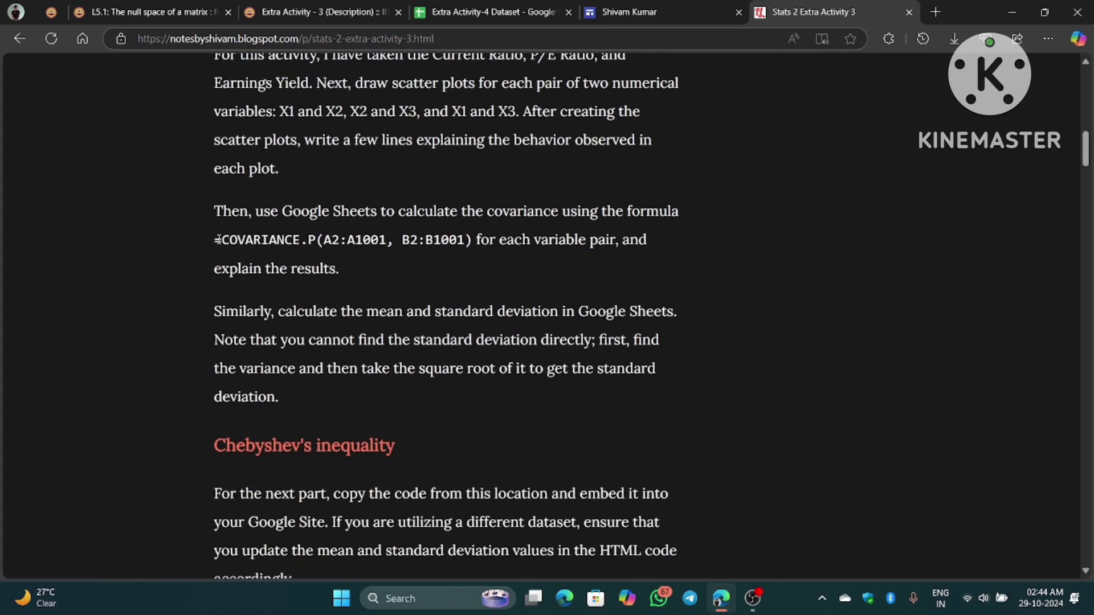
{"action": "left_click_drag", "start_coordinate": [215, 240], "coordinate": [473, 244]}
{"action": "scroll", "coordinate": [351, 294], "scroll_direction": "down", "scroll_amount": 3}
{"action": "scroll", "coordinate": [320, 281], "scroll_direction": "down", "scroll_amount": 3}
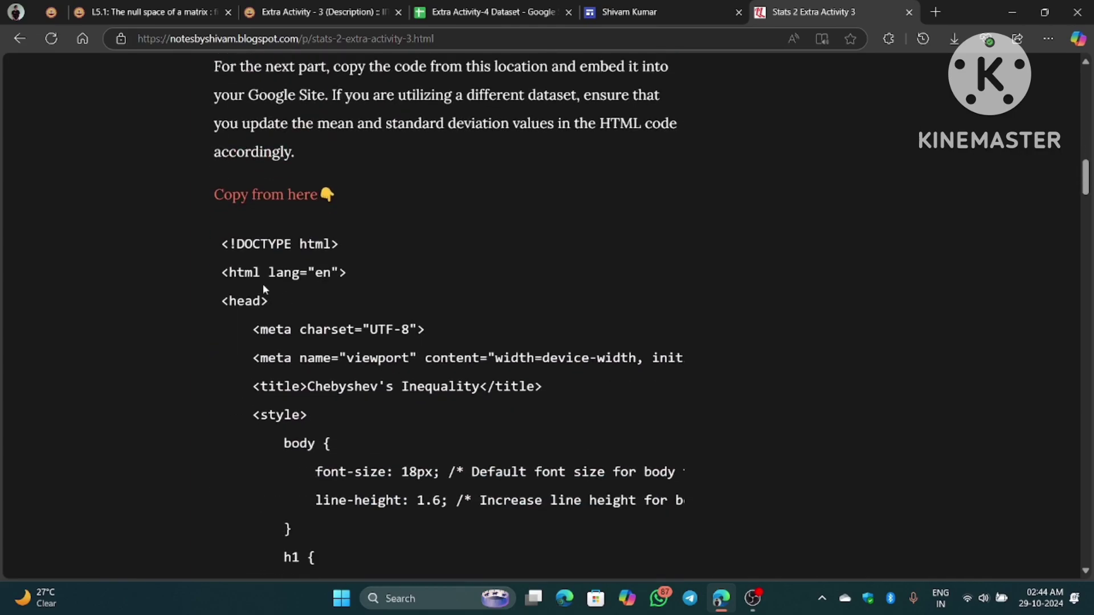
- On the Google Sites Extra Activity 3 page, scroll through the scatterplots
{"action": "left_click", "coordinate": [630, 9]}
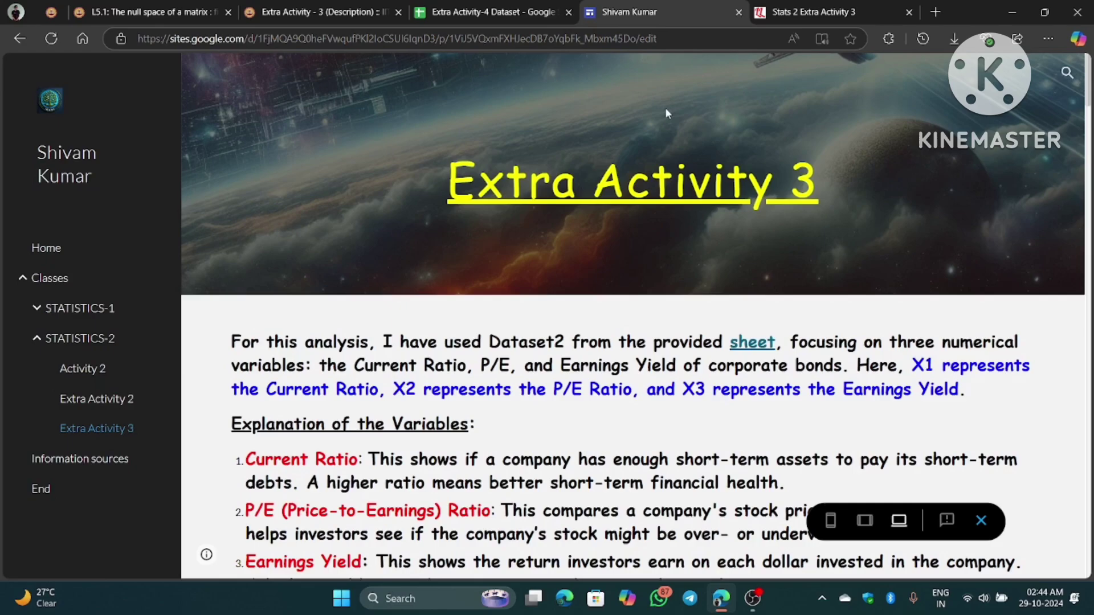
{"action": "key", "text": "ctrl+Tab"}
{"action": "left_click", "coordinate": [630, 9]}
{"action": "scroll", "coordinate": [492, 353], "scroll_direction": "down", "scroll_amount": 10}
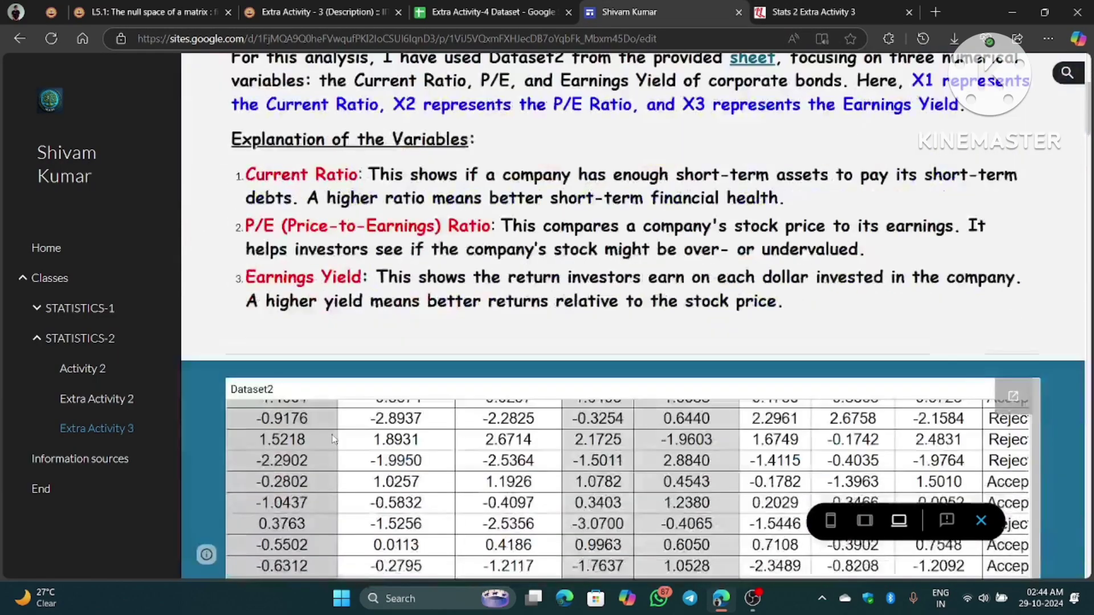
{"action": "scroll", "coordinate": [491, 354], "scroll_direction": "up", "scroll_amount": 10}
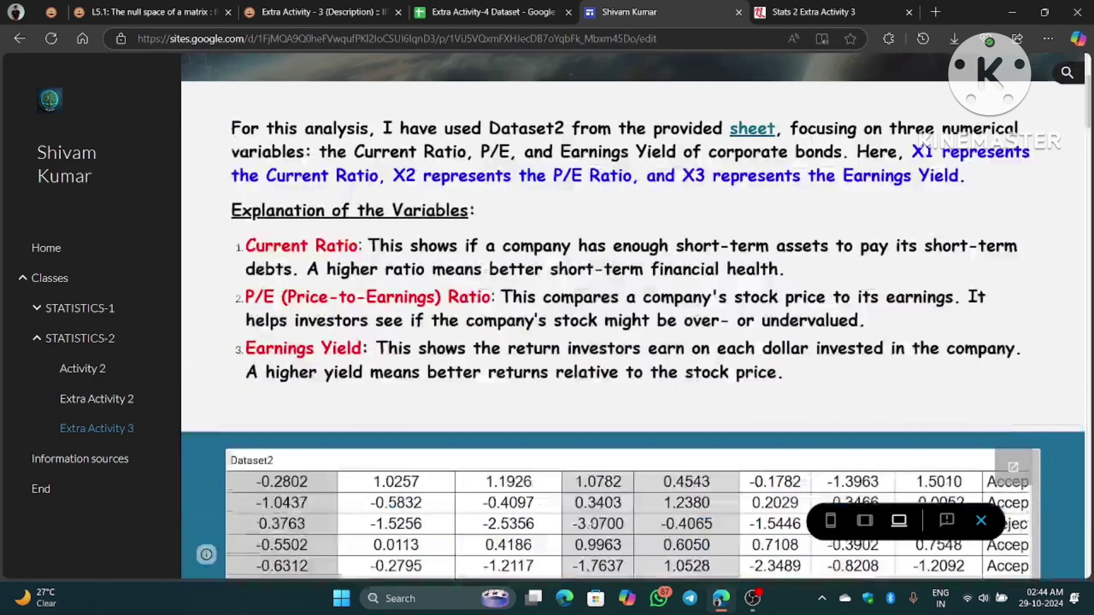
{"action": "scroll", "coordinate": [551, 255], "scroll_direction": "down", "scroll_amount": 10}
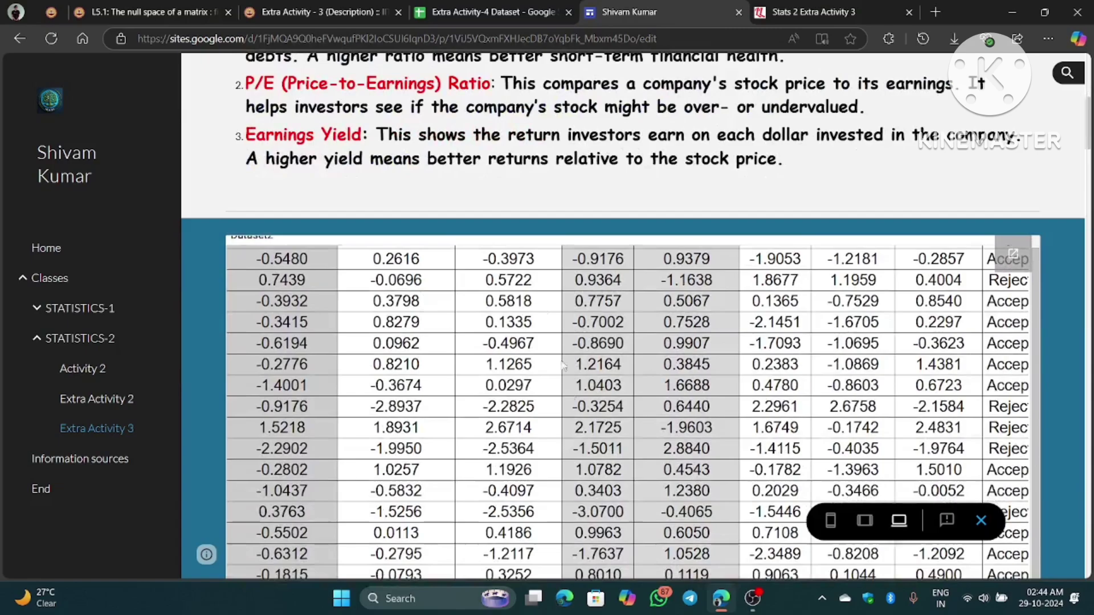
{"action": "scroll", "coordinate": [666, 340], "scroll_direction": "down", "scroll_amount": 4}
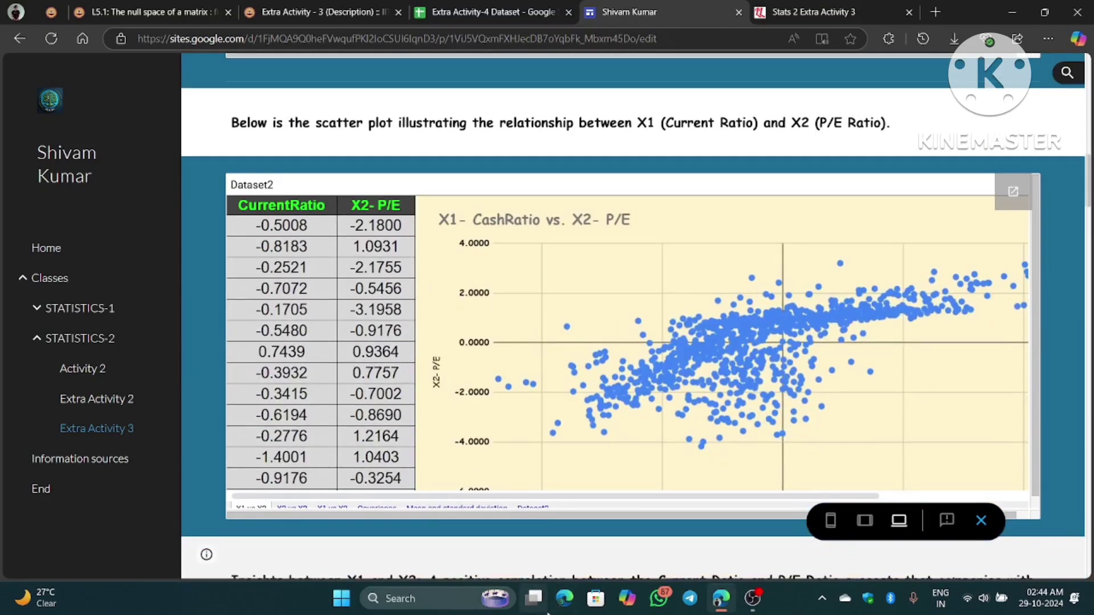
{"action": "scroll", "coordinate": [585, 446], "scroll_direction": "down", "scroll_amount": 5}
{"action": "scroll", "coordinate": [586, 446], "scroll_direction": "down", "scroll_amount": 5}
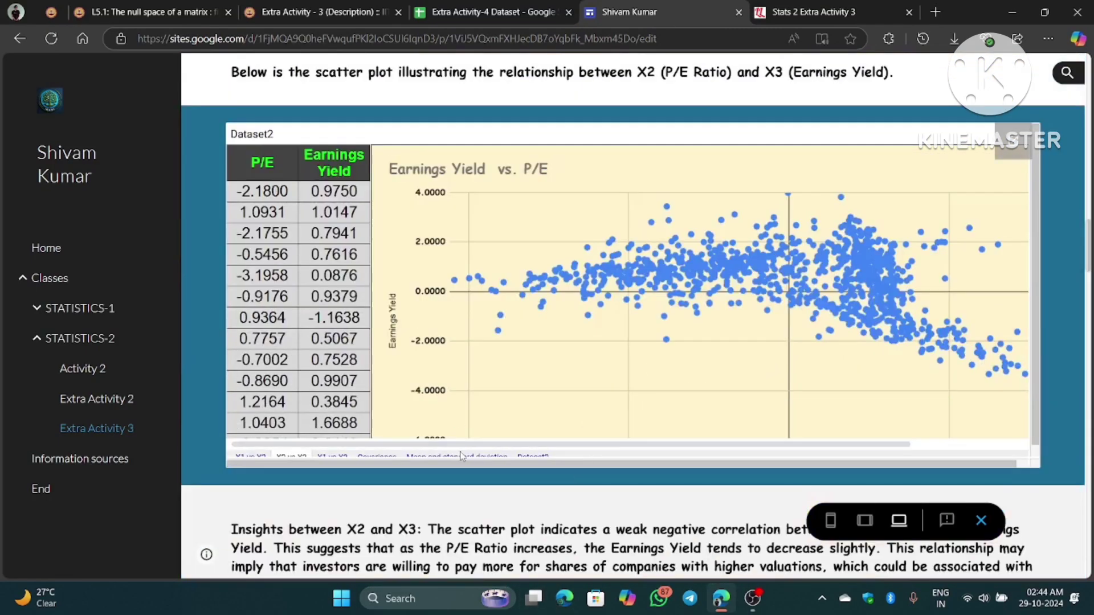
{"action": "scroll", "coordinate": [576, 337], "scroll_direction": "down", "scroll_amount": 5}
{"action": "scroll", "coordinate": [559, 475], "scroll_direction": "down", "scroll_amount": 10}
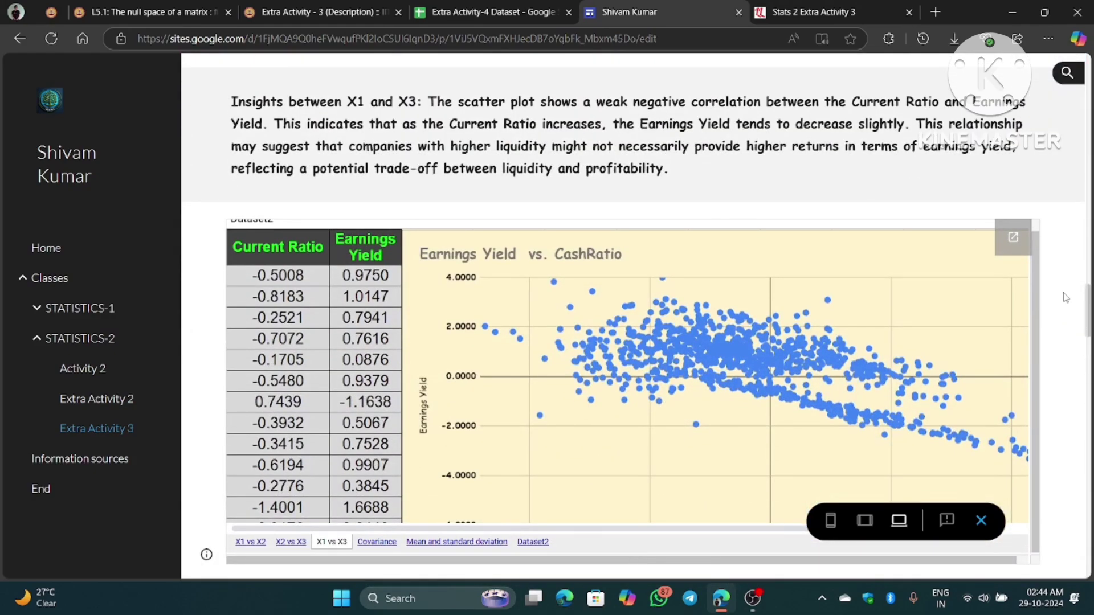
{"action": "scroll", "coordinate": [833, 324], "scroll_direction": "down", "scroll_amount": 10}
{"action": "scroll", "coordinate": [833, 323], "scroll_direction": "down", "scroll_amount": 8}
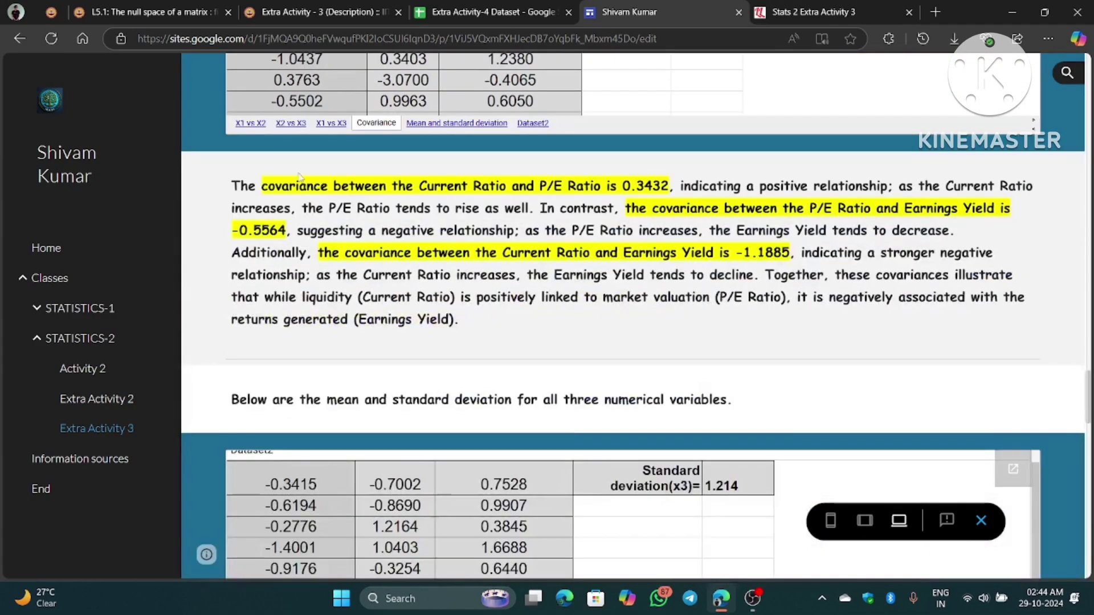
- Look over the covariance paragraph and the mean/SD text
{"action": "left_click_drag", "start_coordinate": [249, 185], "coordinate": [296, 230]}
{"action": "left_click_drag", "start_coordinate": [356, 251], "coordinate": [537, 376]}
{"action": "left_click", "coordinate": [537, 377]}
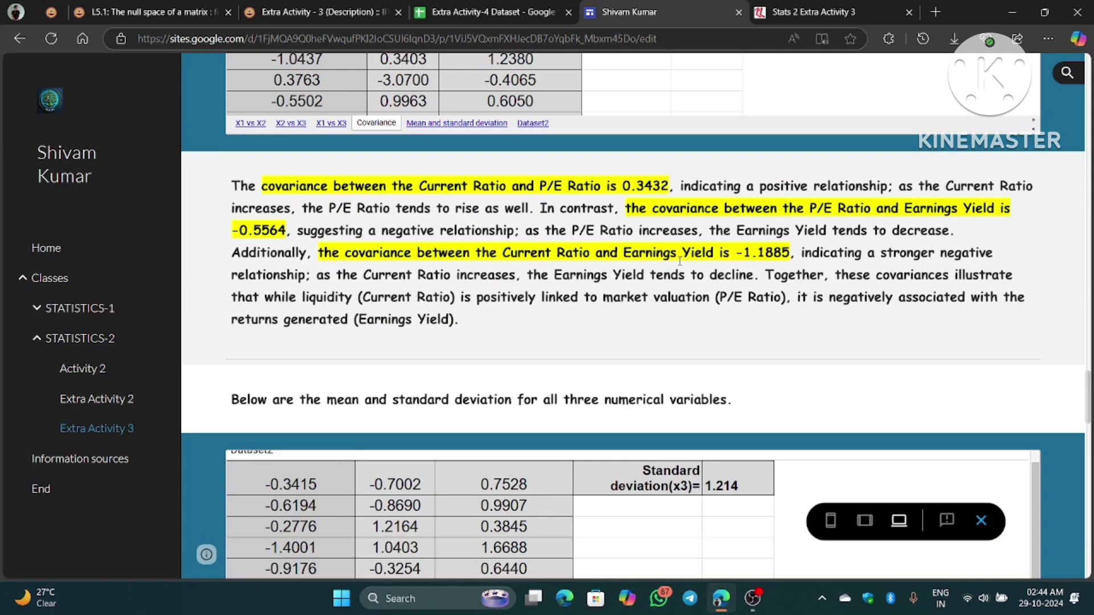
{"action": "scroll", "coordinate": [667, 353], "scroll_direction": "down", "scroll_amount": 3}
{"action": "scroll", "coordinate": [775, 326], "scroll_direction": "up", "scroll_amount": 4}
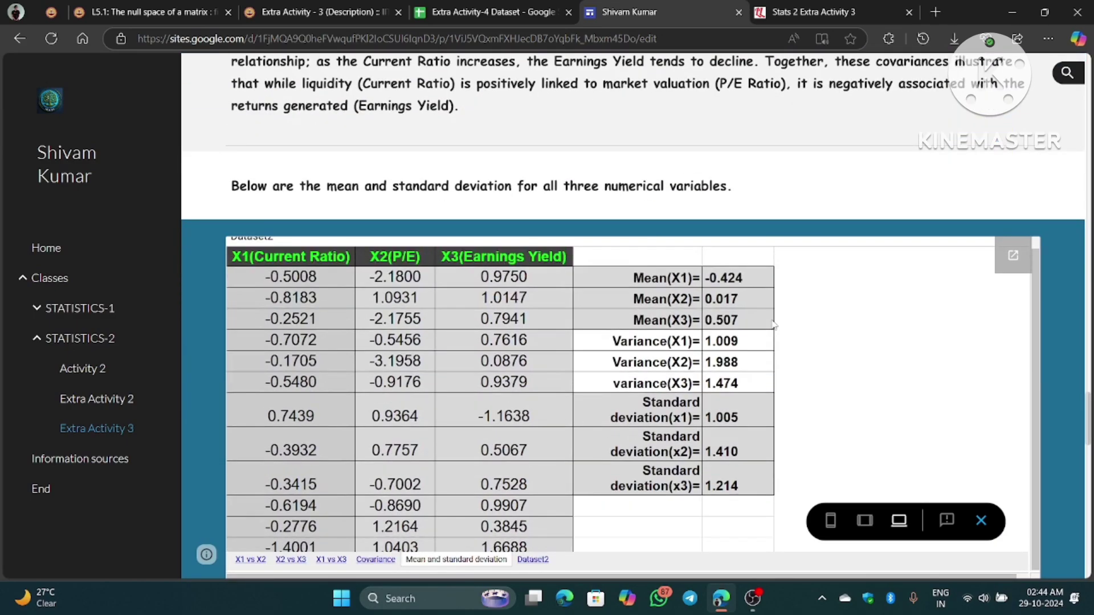
{"action": "scroll", "coordinate": [661, 297], "scroll_direction": "down", "scroll_amount": 10}
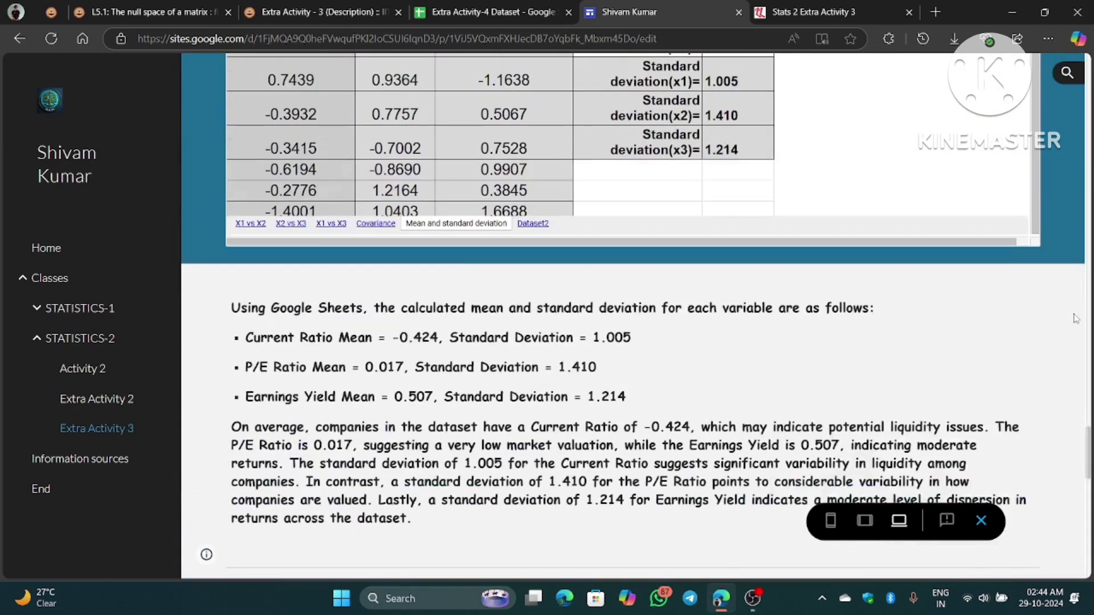
{"action": "scroll", "coordinate": [662, 294], "scroll_direction": "down", "scroll_amount": 4}
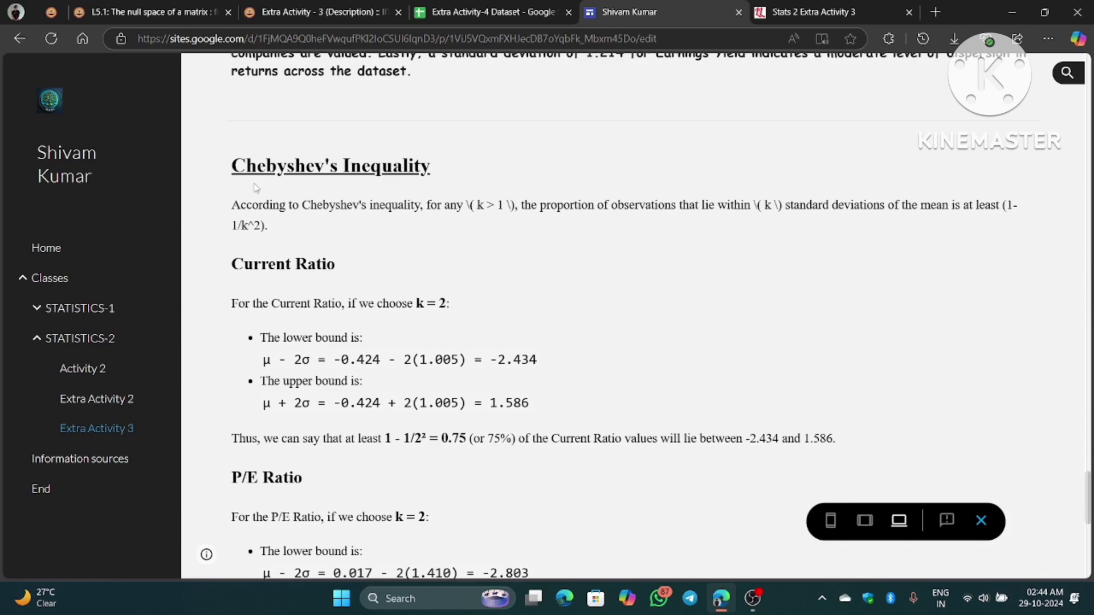
{"action": "left_click_drag", "start_coordinate": [231, 162], "coordinate": [535, 454]}
{"action": "left_click", "coordinate": [534, 455]}
- Check the Chebyshev bounds, highlighting those for P/E and Earnings Yield
{"action": "scroll", "coordinate": [289, 276], "scroll_direction": "down", "scroll_amount": 4}
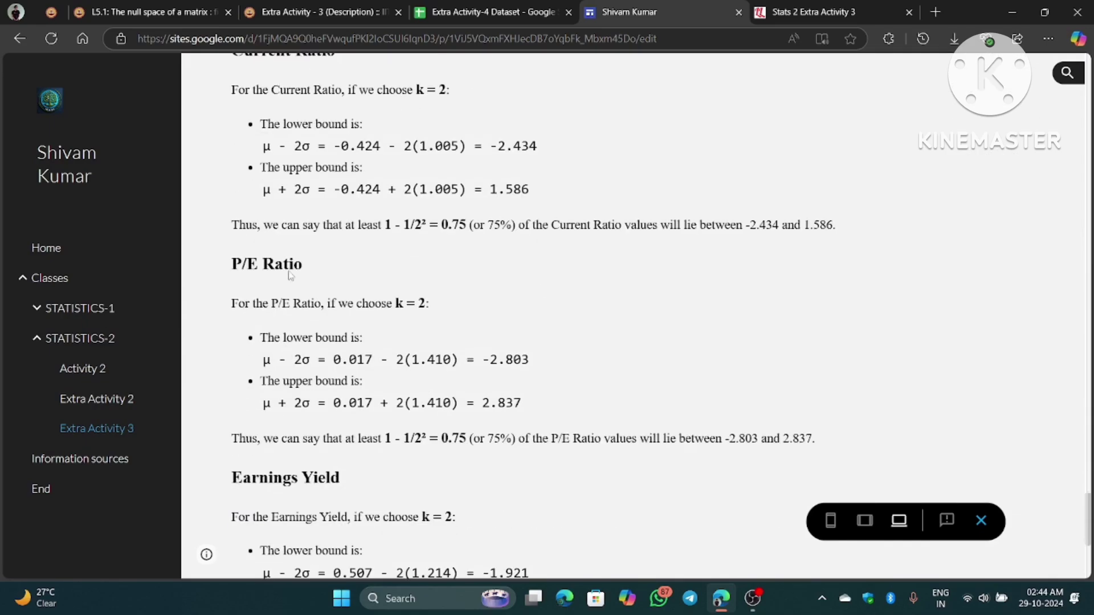
{"action": "scroll", "coordinate": [288, 276], "scroll_direction": "up", "scroll_amount": 1}
{"action": "scroll", "coordinate": [288, 276], "scroll_direction": "up", "scroll_amount": 1}
{"action": "left_click_drag", "start_coordinate": [259, 195], "coordinate": [456, 413]}
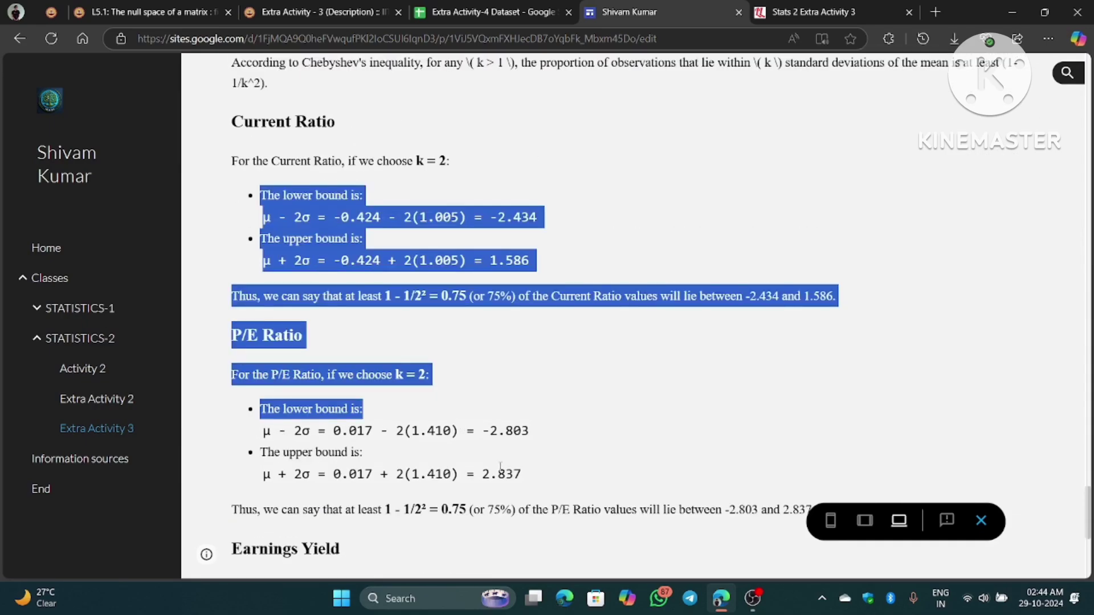
{"action": "scroll", "coordinate": [506, 361], "scroll_direction": "down", "scroll_amount": 5}
{"action": "left_click", "coordinate": [391, 325]}
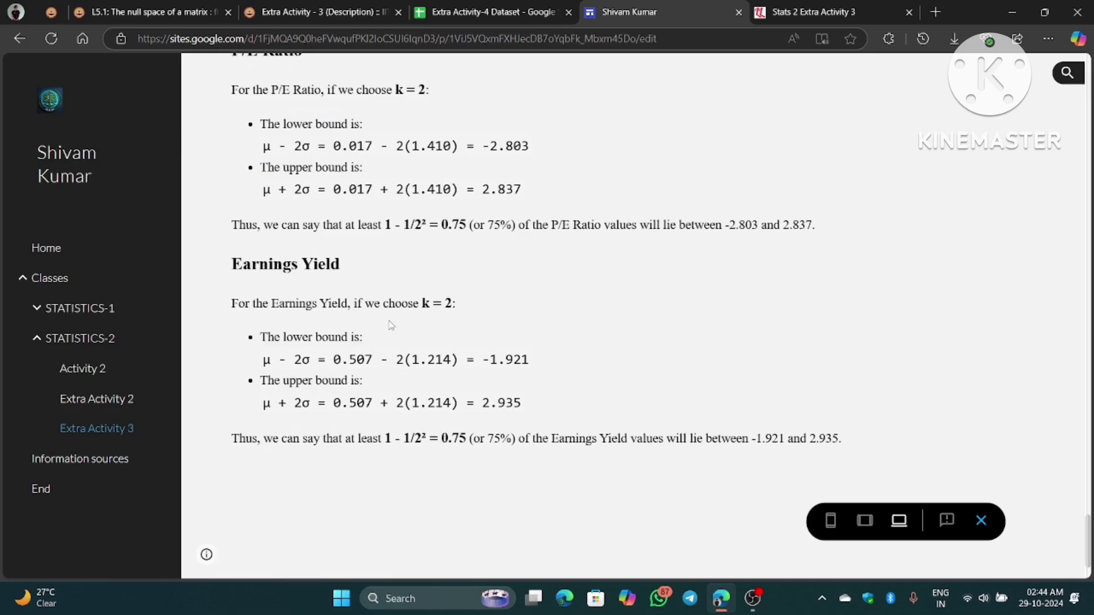
{"action": "left_click_drag", "start_coordinate": [252, 141], "coordinate": [707, 452]}
- Back on the Stats 2 Extra Activity 3 post, read through the Chebyshev's Inequality HTML code
{"action": "left_click", "coordinate": [706, 452]}
{"action": "left_click", "coordinate": [794, 8]}
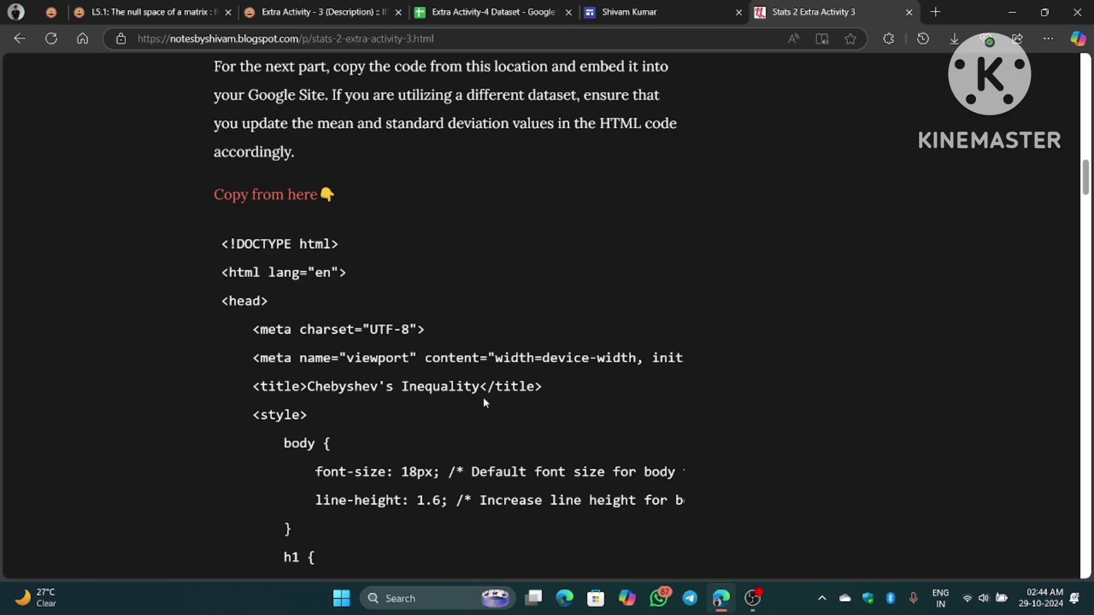
{"action": "scroll", "coordinate": [286, 254], "scroll_direction": "down", "scroll_amount": 1}
{"action": "left_click_drag", "start_coordinate": [223, 171], "coordinate": [506, 564]}
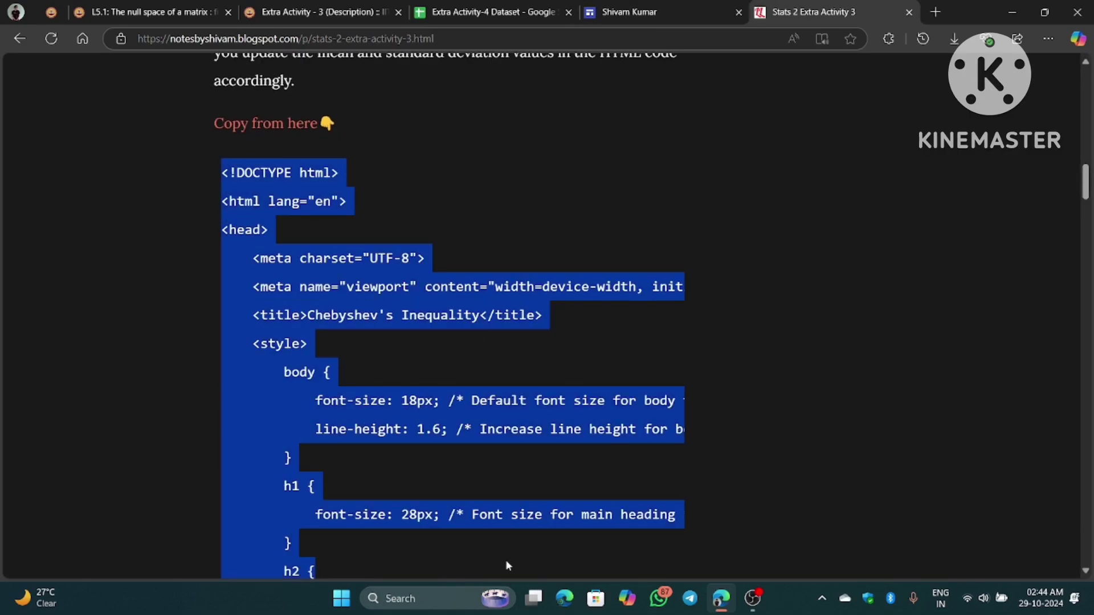
{"action": "scroll", "coordinate": [487, 484], "scroll_direction": "down", "scroll_amount": 5}
{"action": "left_click_drag", "start_coordinate": [298, 330], "coordinate": [604, 575]}
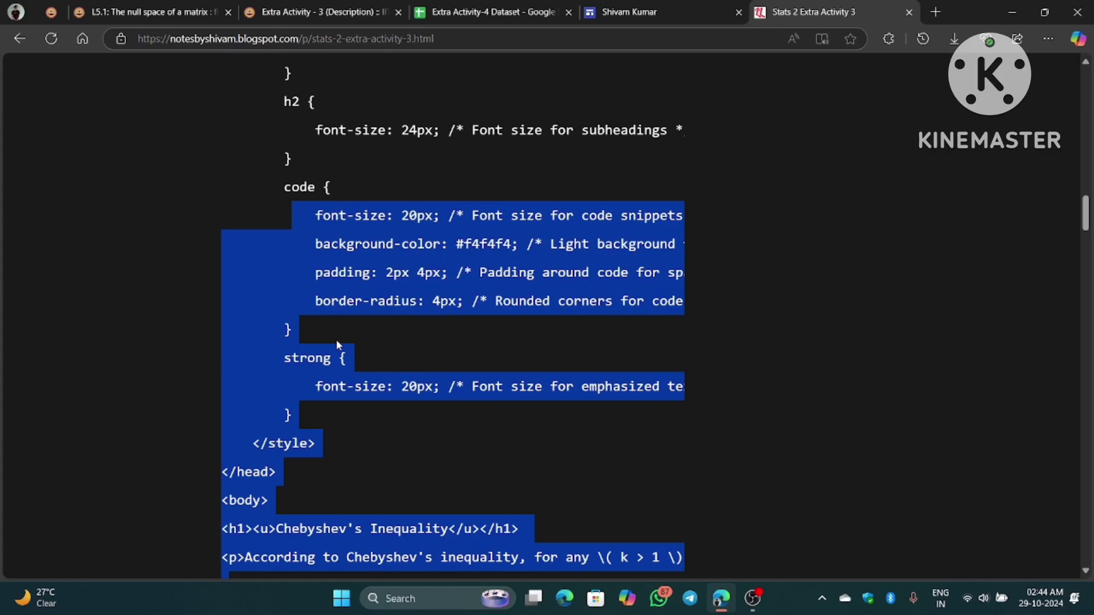
{"action": "left_click", "coordinate": [180, 372]}
- Return to the portfolio site and exit its preview into the editor
{"action": "scroll", "coordinate": [591, 286], "scroll_direction": "down", "scroll_amount": 8}
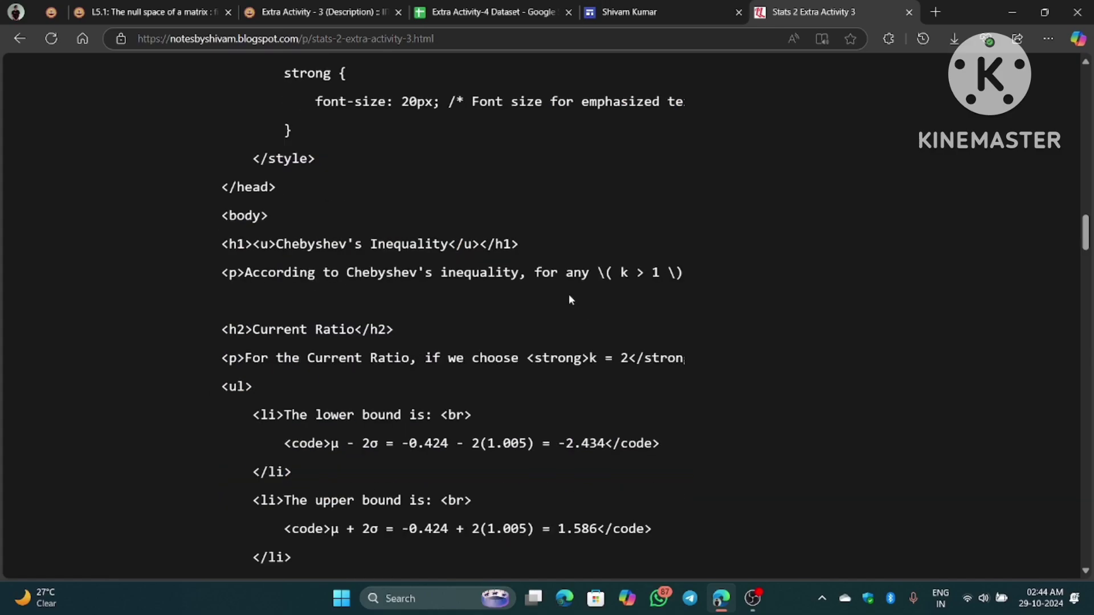
{"action": "key", "text": "ctrl+shift+Tab"}
{"action": "left_click", "coordinate": [982, 520]}
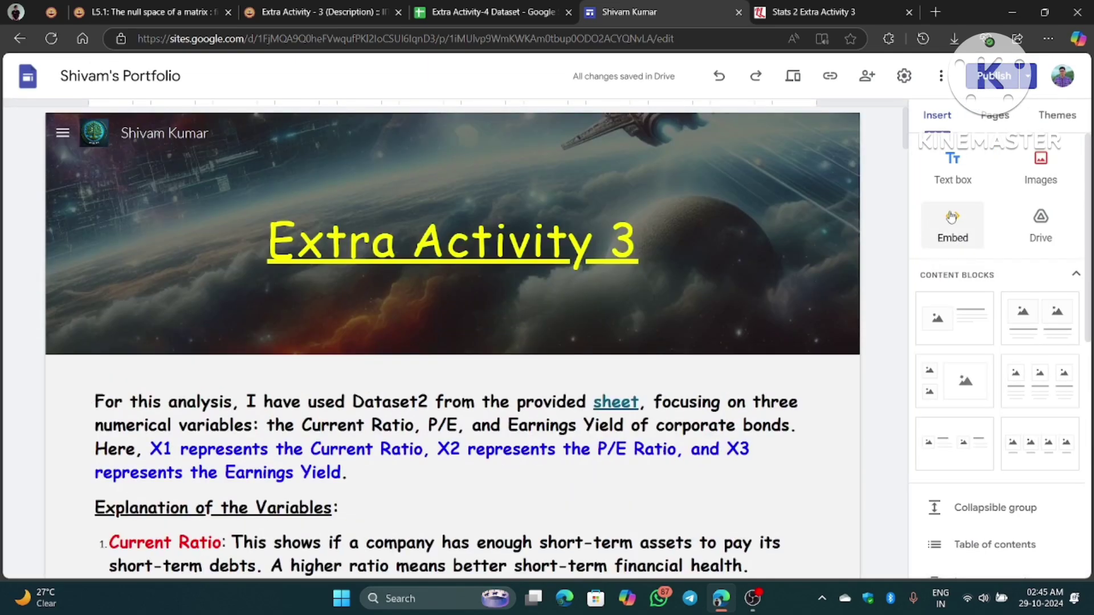
- Start an Embed code insertion, compare with the blog's HTML, then cancel it
{"action": "left_click", "coordinate": [952, 217]}
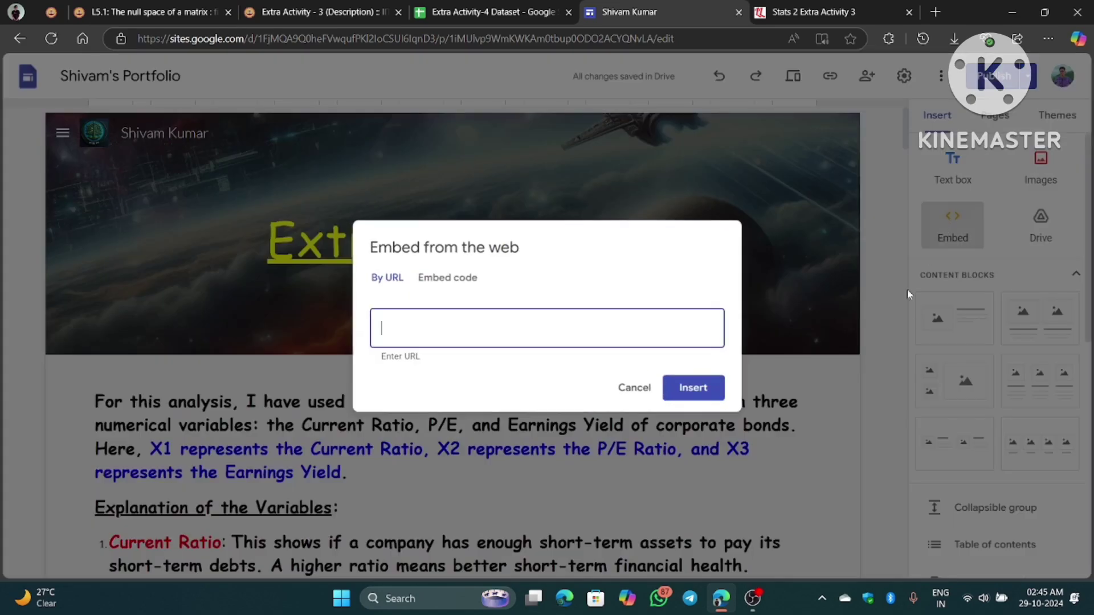
{"action": "left_click", "coordinate": [438, 257]}
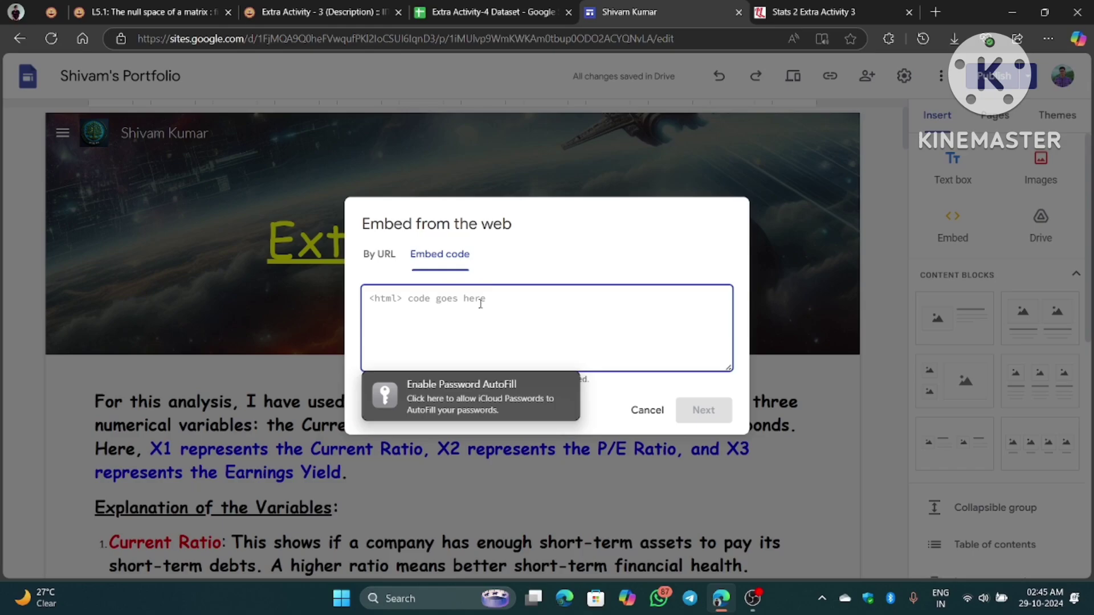
{"action": "left_click", "coordinate": [774, 16]}
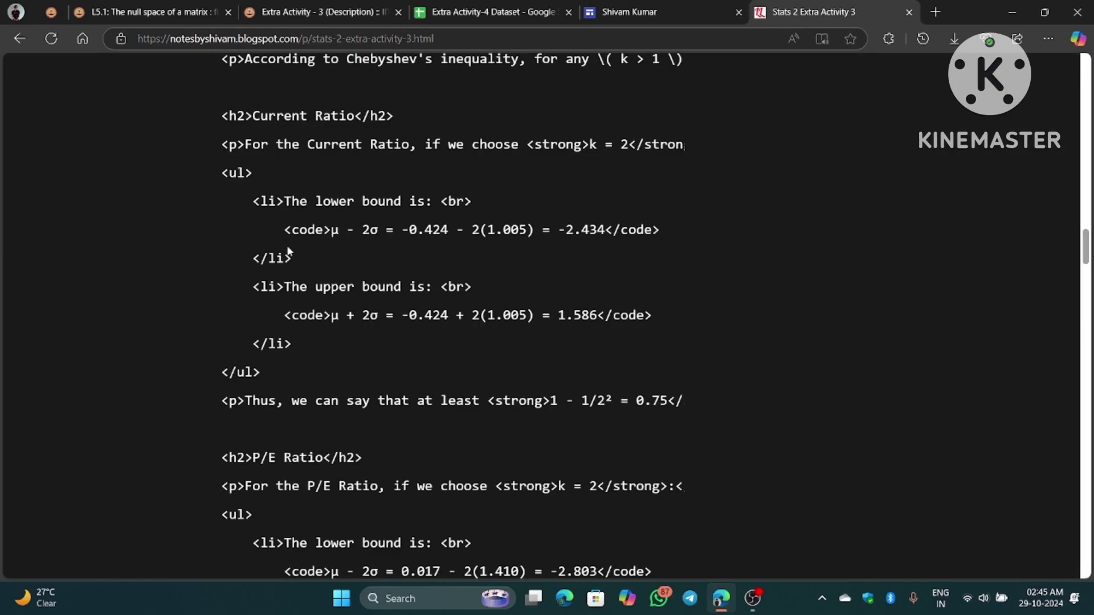
{"action": "scroll", "coordinate": [610, 115], "scroll_direction": "down", "scroll_amount": 6}
{"action": "left_click", "coordinate": [604, 8]}
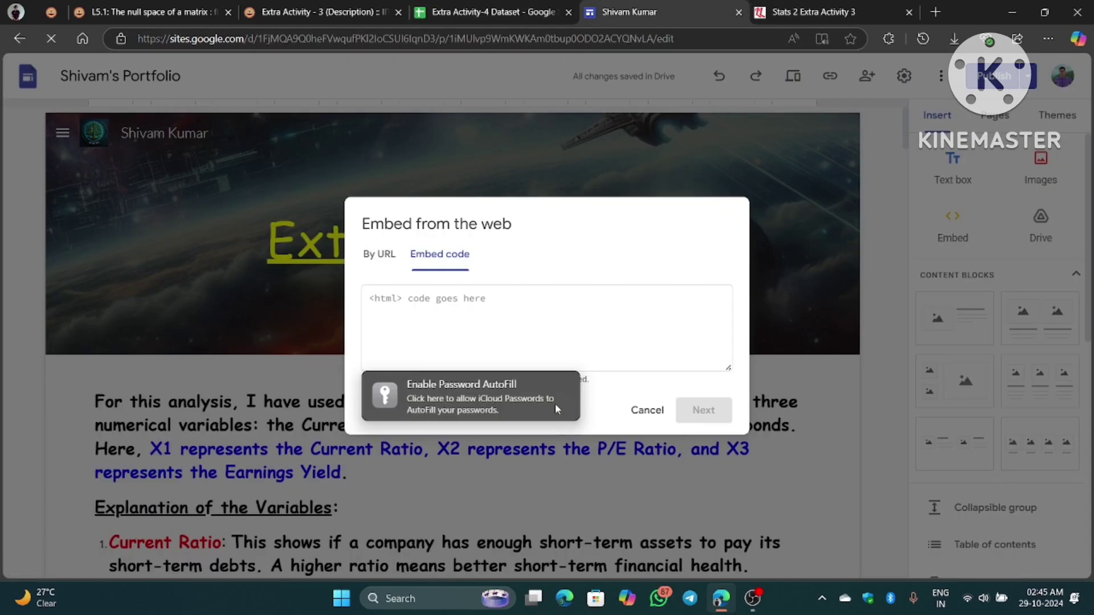
{"action": "left_click", "coordinate": [645, 408]}
- Scroll the Extra Activity 3 page to its embedded Chebyshev's Inequality section
{"action": "scroll", "coordinate": [649, 502], "scroll_direction": "down", "scroll_amount": 20}
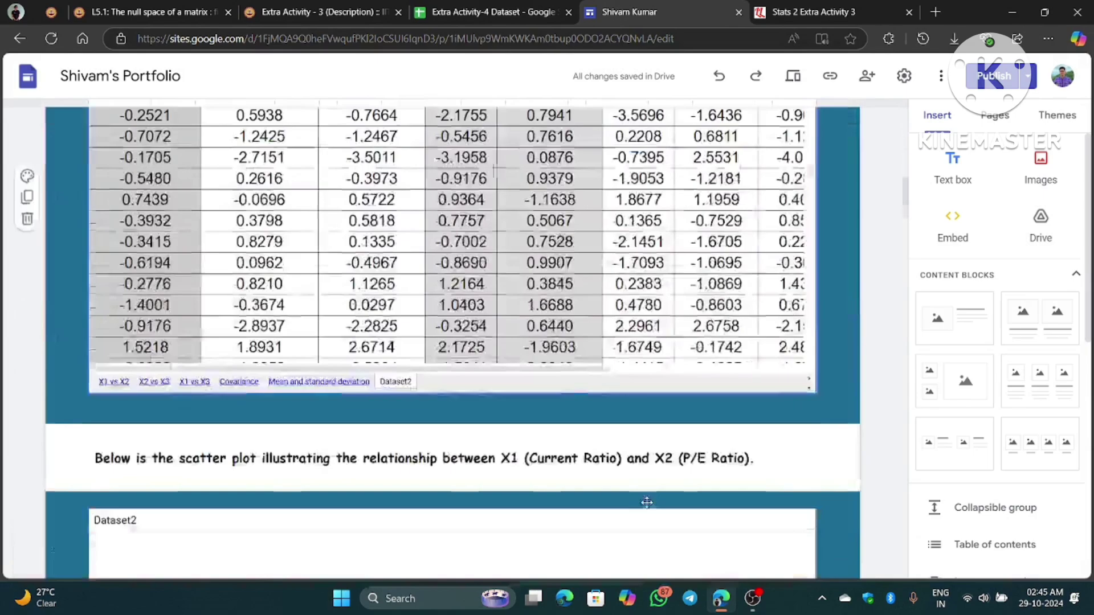
{"action": "scroll", "coordinate": [647, 502], "scroll_direction": "down", "scroll_amount": 20}
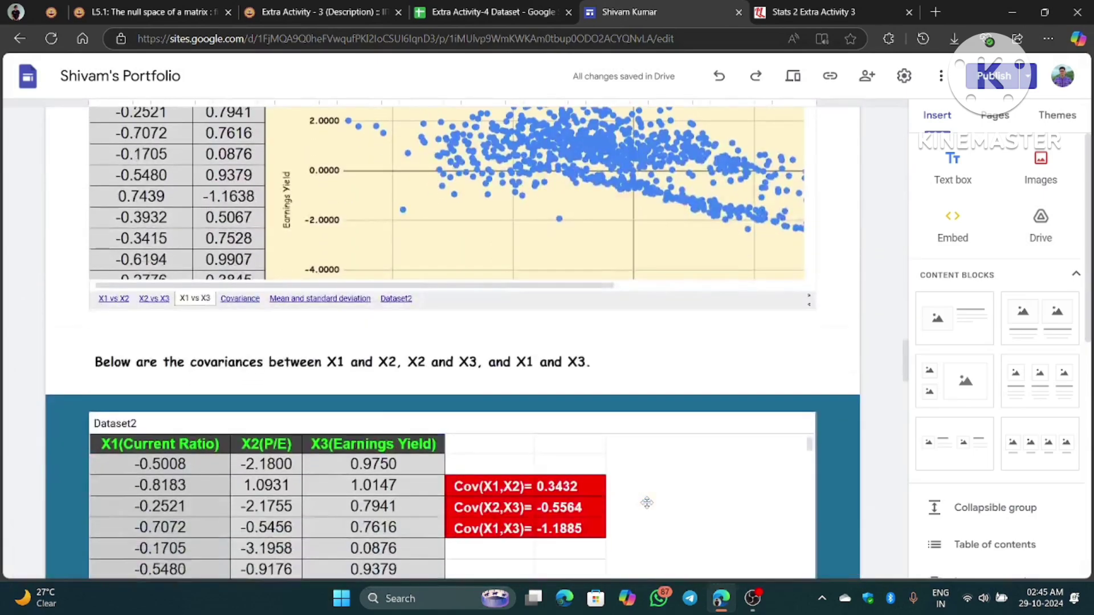
{"action": "scroll", "coordinate": [639, 495], "scroll_direction": "down", "scroll_amount": 6}
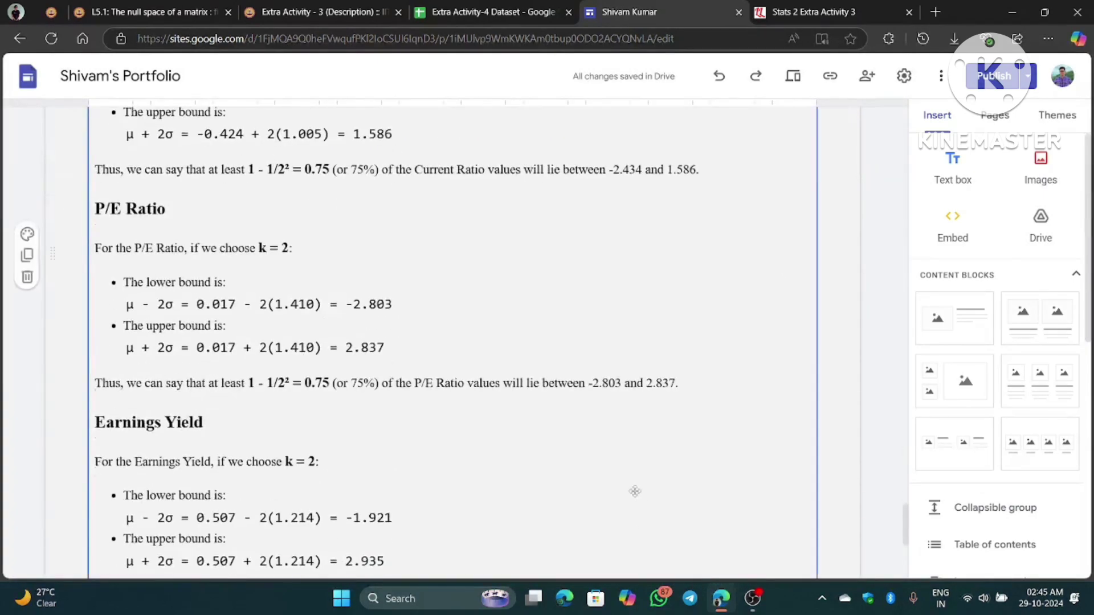
{"action": "scroll", "coordinate": [399, 467], "scroll_direction": "up", "scroll_amount": 5}
{"action": "scroll", "coordinate": [289, 445], "scroll_direction": "down", "scroll_amount": 4}
{"action": "scroll", "coordinate": [290, 446], "scroll_direction": "down", "scroll_amount": 5}
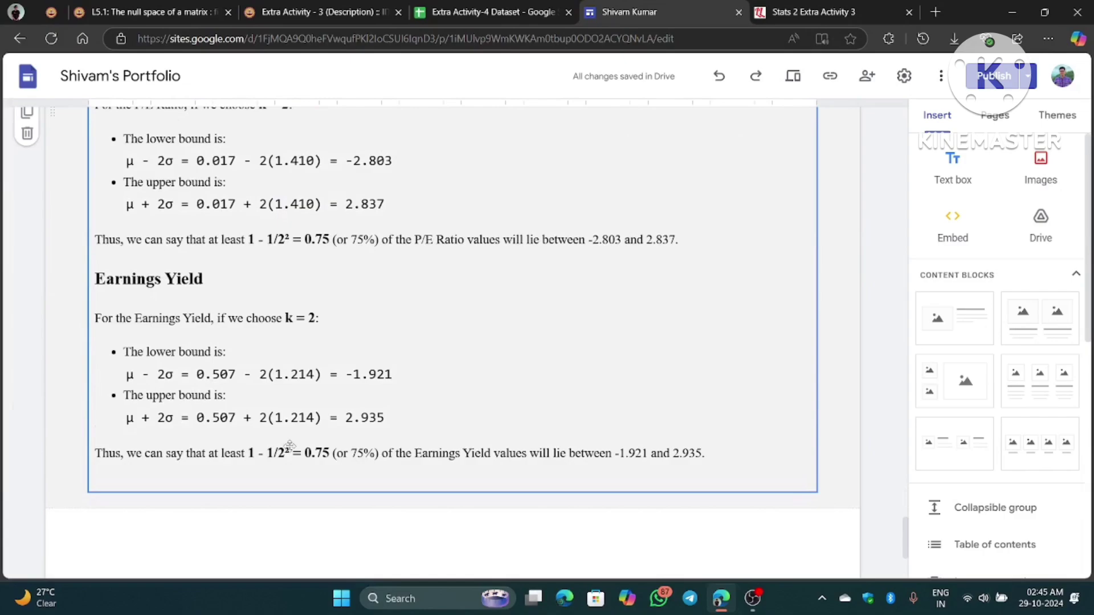
{"action": "scroll", "coordinate": [289, 446], "scroll_direction": "down", "scroll_amount": 1}
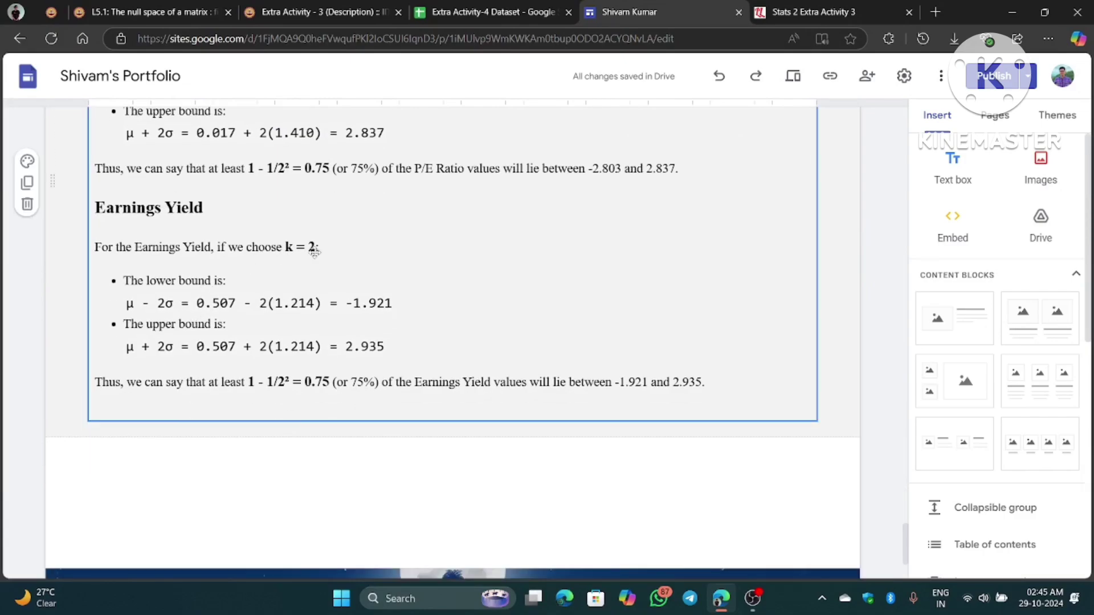
{"action": "scroll", "coordinate": [411, 390], "scroll_direction": "up", "scroll_amount": 5}
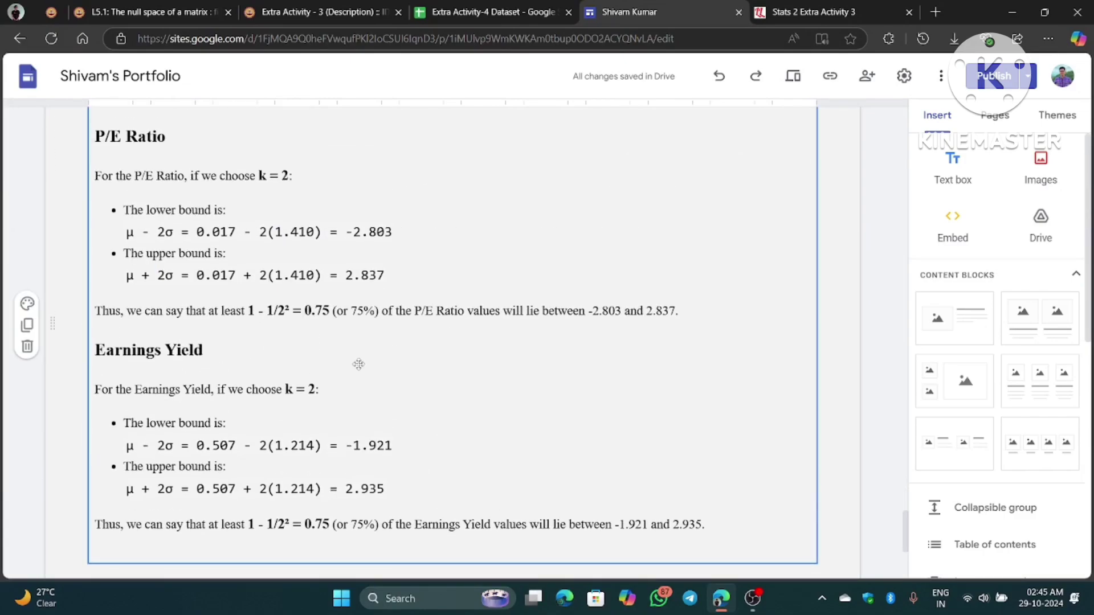
{"action": "scroll", "coordinate": [550, 330], "scroll_direction": "up", "scroll_amount": 4}
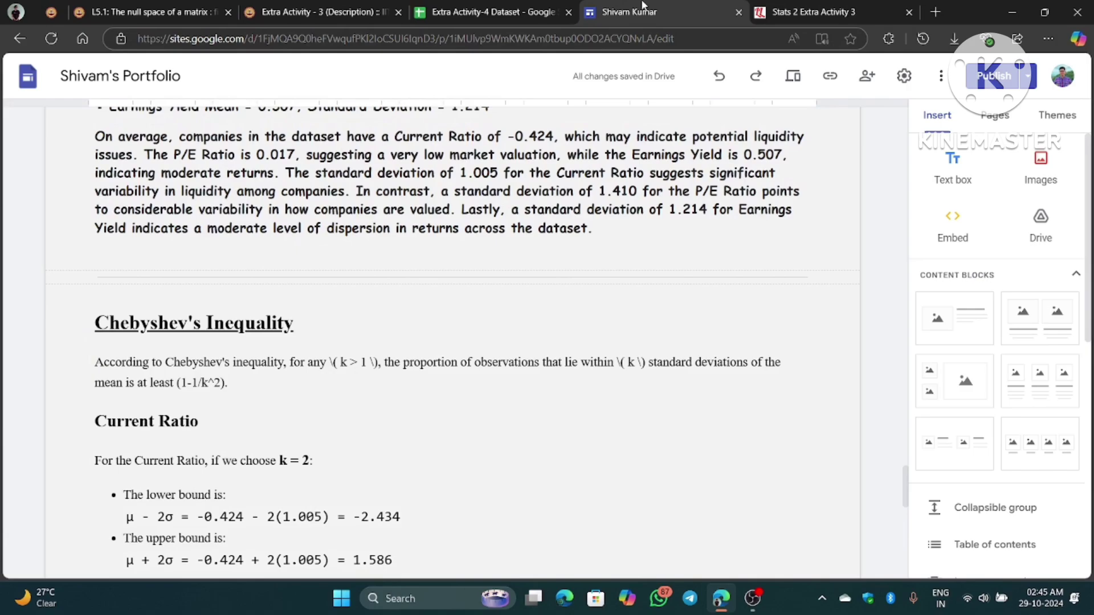
- On the blog post, highlight and read the Peer Review Criteria items
{"action": "left_click", "coordinate": [815, 11]}
{"action": "scroll", "coordinate": [354, 464], "scroll_direction": "down", "scroll_amount": 9}
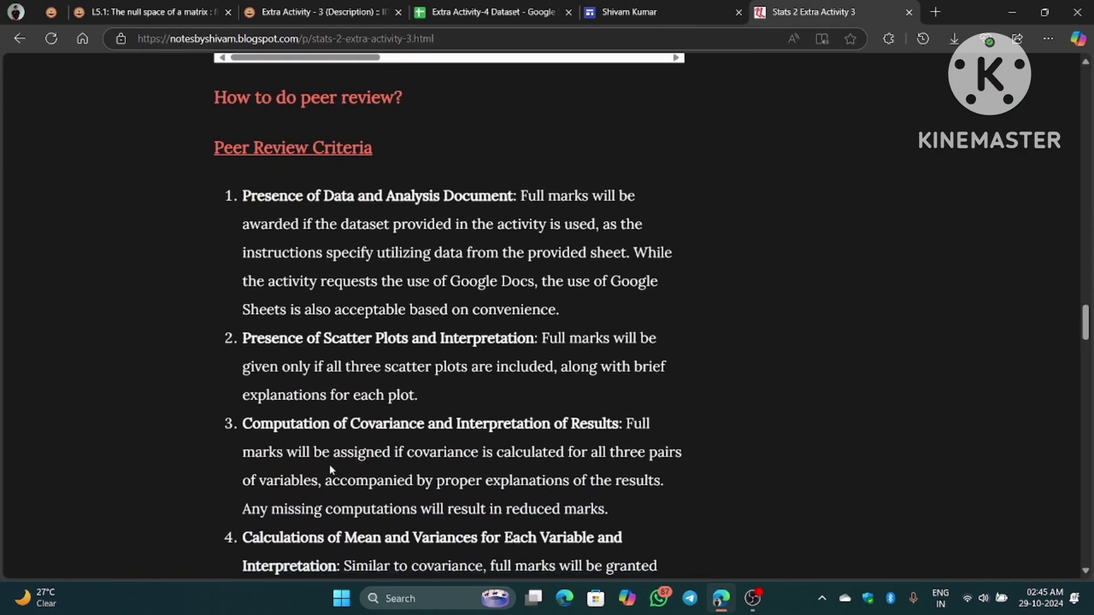
{"action": "left_click_drag", "start_coordinate": [244, 195], "coordinate": [549, 559]}
{"action": "scroll", "coordinate": [601, 456], "scroll_direction": "down", "scroll_amount": 3}
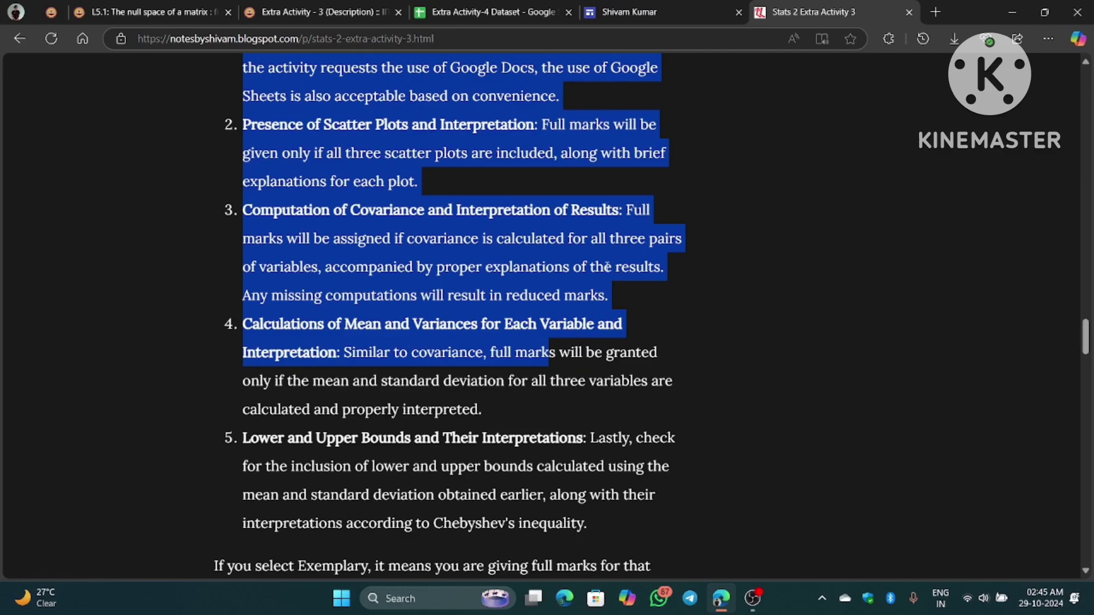
- Back in Google Sites, scroll up to the means and standard deviations for the three variables
{"action": "left_click", "coordinate": [624, 17]}
{"action": "scroll", "coordinate": [397, 239], "scroll_direction": "up", "scroll_amount": 4}
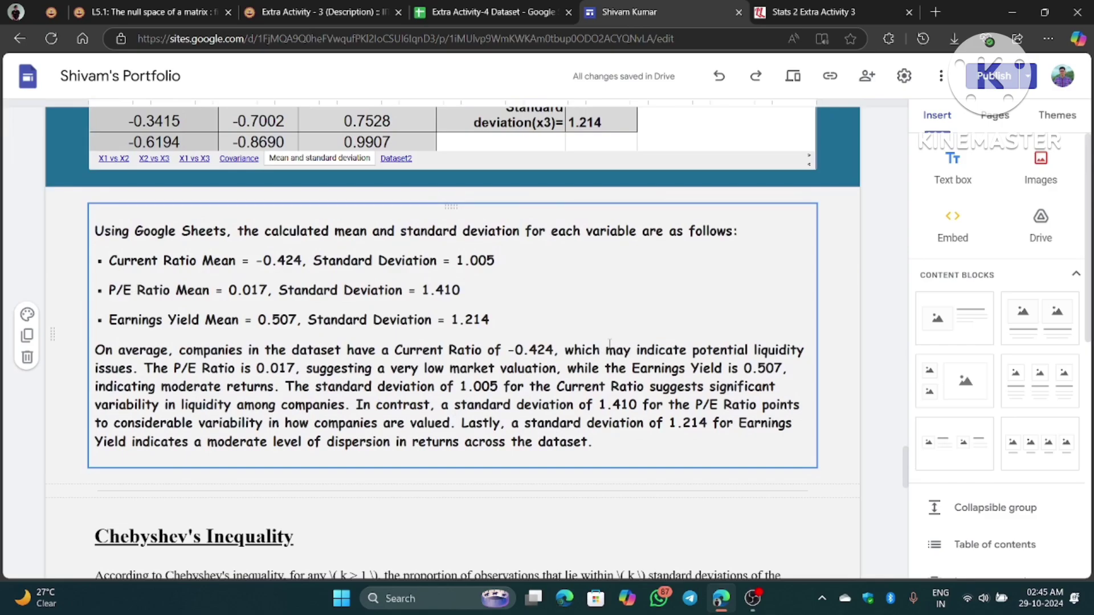
{"action": "scroll", "coordinate": [610, 344], "scroll_direction": "up", "scroll_amount": 1}
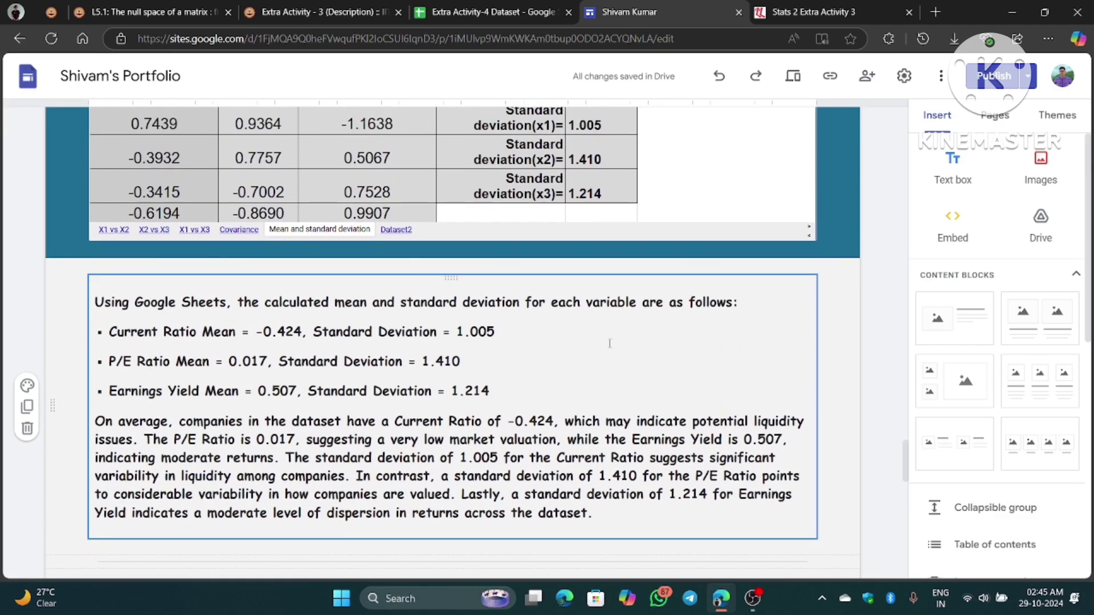
- On the Extra Activity - 3 description, review the Grading Criteria table's Sufficient column
{"action": "key", "text": "ctrl+shift+Tab"}
{"action": "key", "text": "ctrl+shift+Tab"}
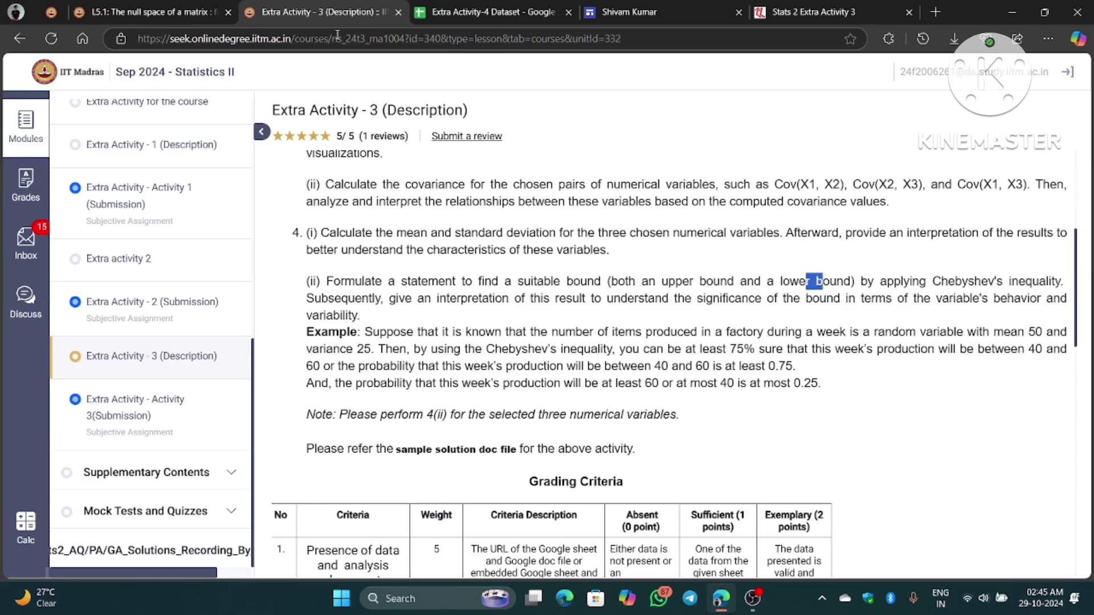
{"action": "scroll", "coordinate": [549, 368], "scroll_direction": "down", "scroll_amount": 5}
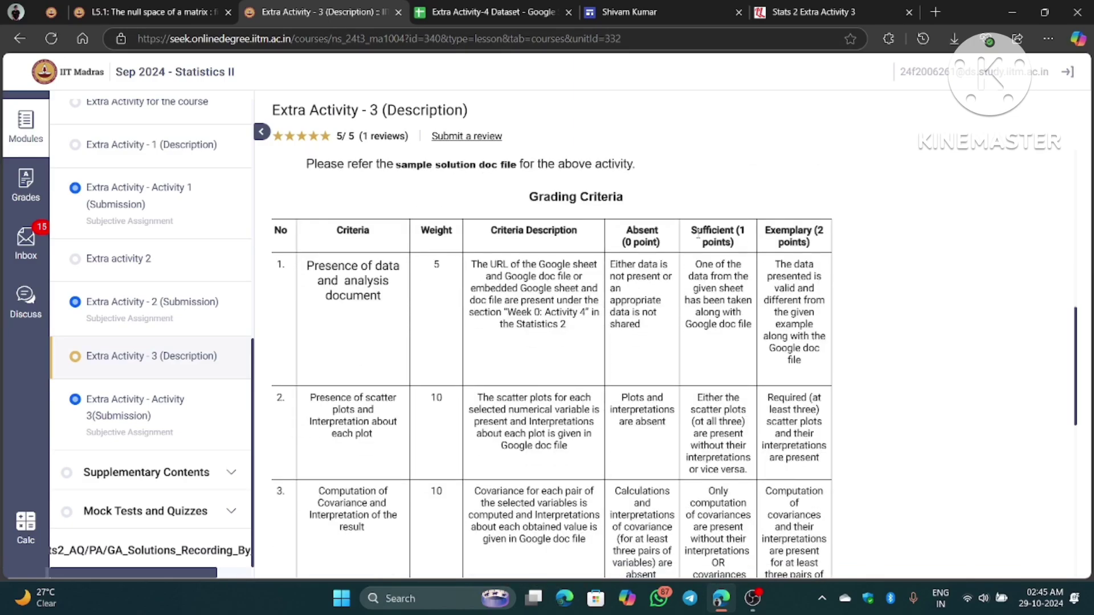
{"action": "left_click_drag", "start_coordinate": [691, 231], "coordinate": [810, 232]}
{"action": "scroll", "coordinate": [784, 210], "scroll_direction": "down", "scroll_amount": 1}
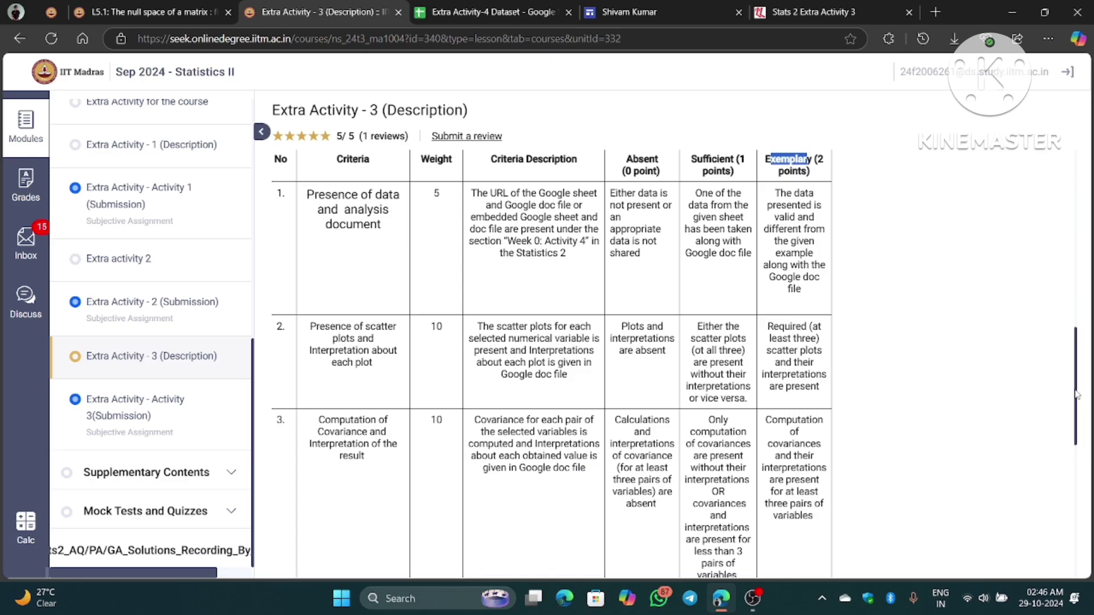
- Scroll back through the task instructions, then bring up the Extra Activity-4 Dataset spreadsheet
{"action": "left_click_drag", "start_coordinate": [1077, 398], "coordinate": [1066, 320]}
{"action": "scroll", "coordinate": [882, 287], "scroll_direction": "up", "scroll_amount": 7}
{"action": "scroll", "coordinate": [882, 287], "scroll_direction": "down", "scroll_amount": 4}
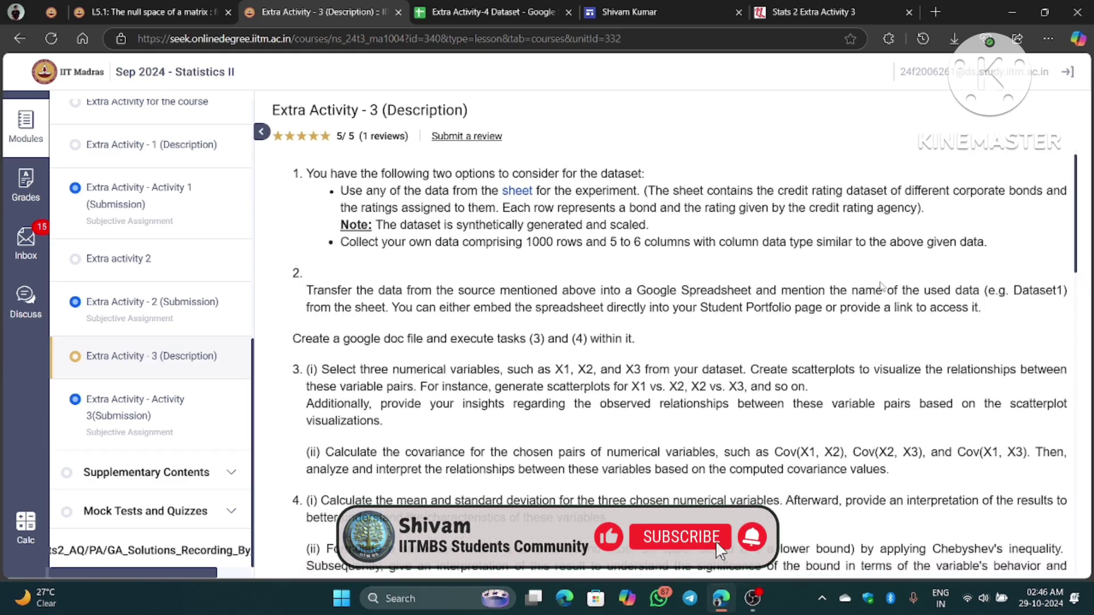
{"action": "scroll", "coordinate": [883, 287], "scroll_direction": "up", "scroll_amount": 2}
{"action": "scroll", "coordinate": [797, 199], "scroll_direction": "up", "scroll_amount": 2}
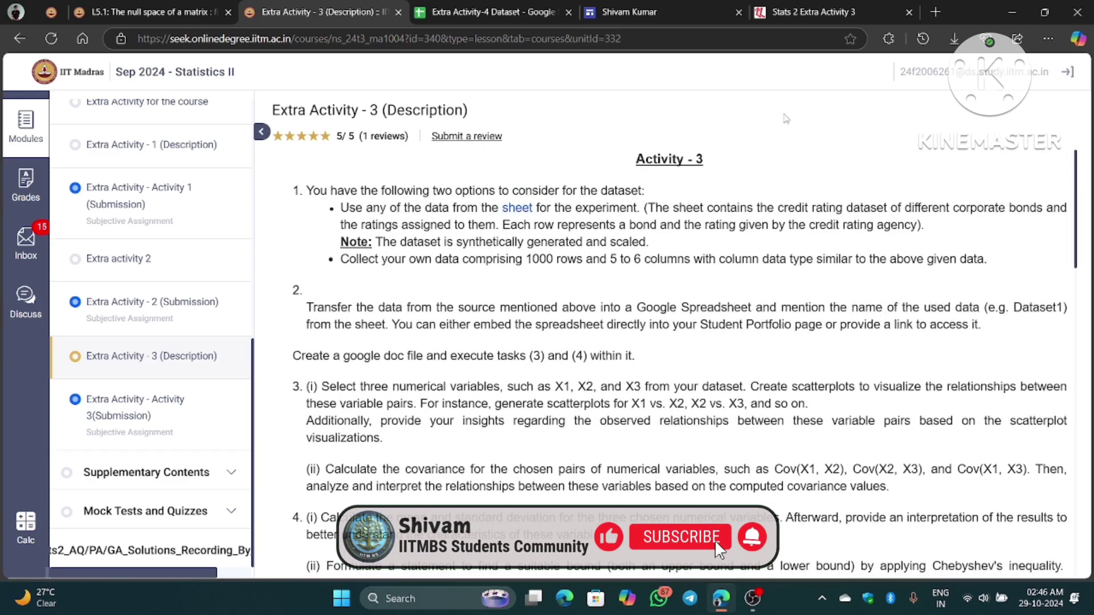
{"action": "left_click", "coordinate": [513, 12]}
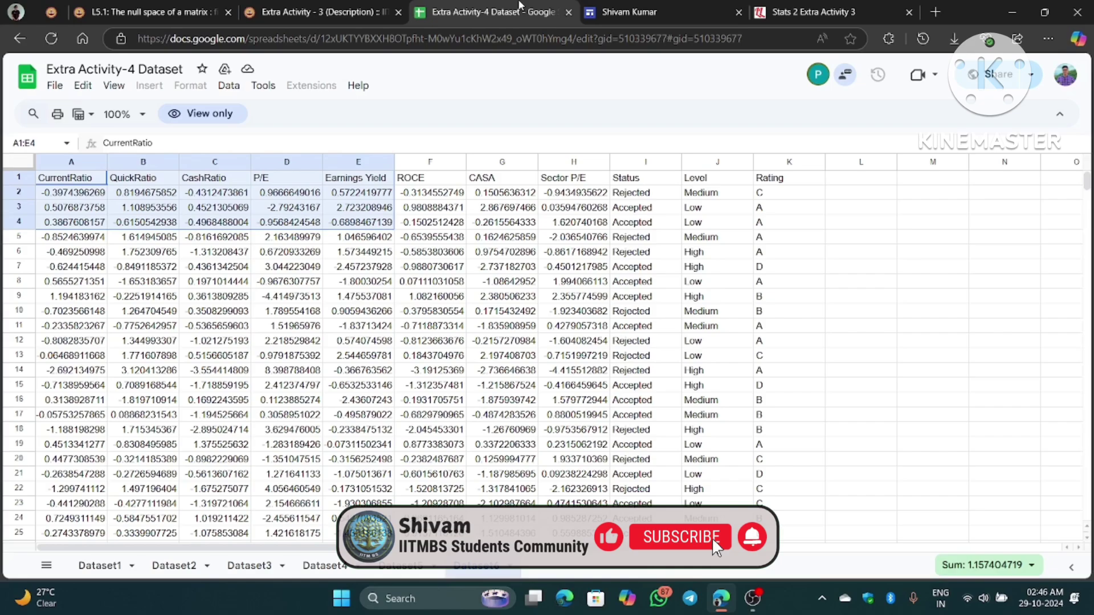
- Recheck peer review criteria items 1–3, then scroll up to the 'Copy from here' code start
{"action": "left_click", "coordinate": [661, 12]}
{"action": "left_click", "coordinate": [780, 14]}
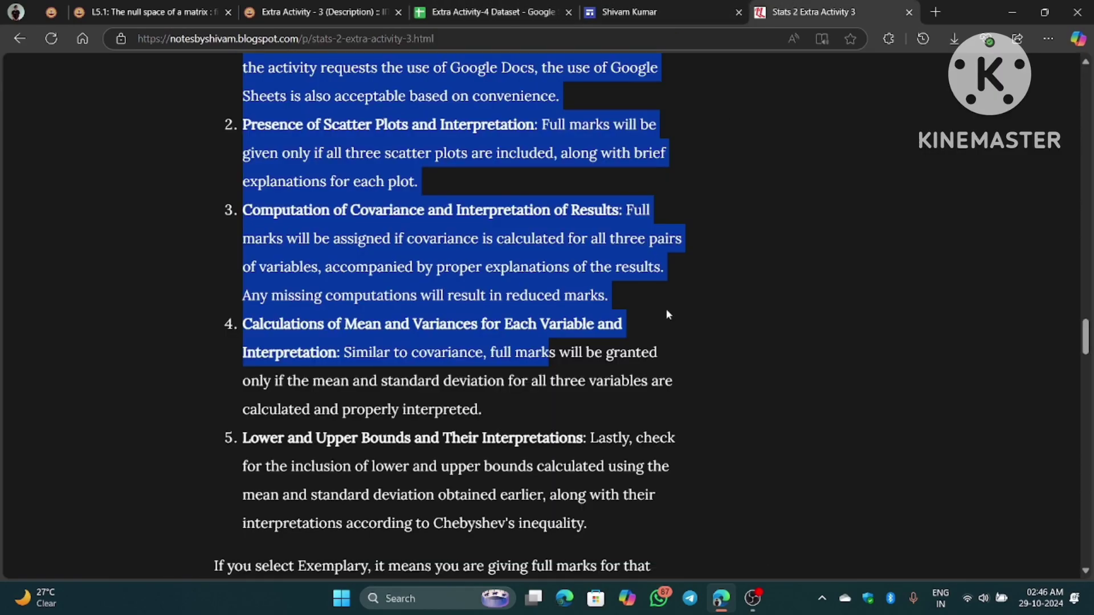
{"action": "scroll", "coordinate": [666, 309], "scroll_direction": "down", "scroll_amount": 4}
{"action": "left_click", "coordinate": [501, 259]}
{"action": "scroll", "coordinate": [501, 259], "scroll_direction": "up", "scroll_amount": 9}
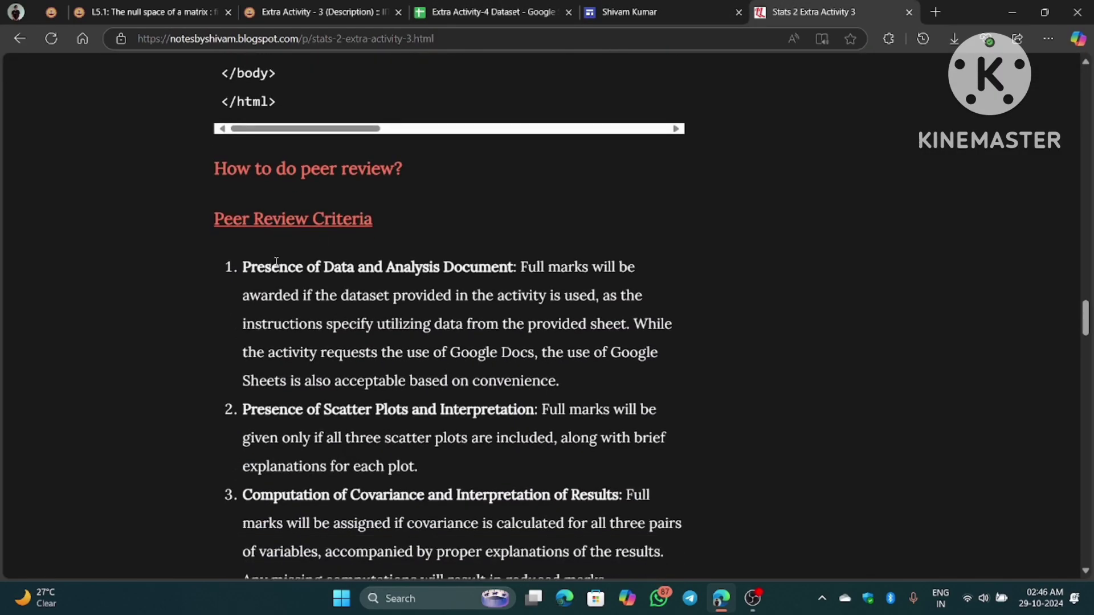
{"action": "left_click_drag", "start_coordinate": [276, 262], "coordinate": [570, 494]}
{"action": "left_click", "coordinate": [676, 437]}
{"action": "scroll", "coordinate": [587, 411], "scroll_direction": "up", "scroll_amount": 15}
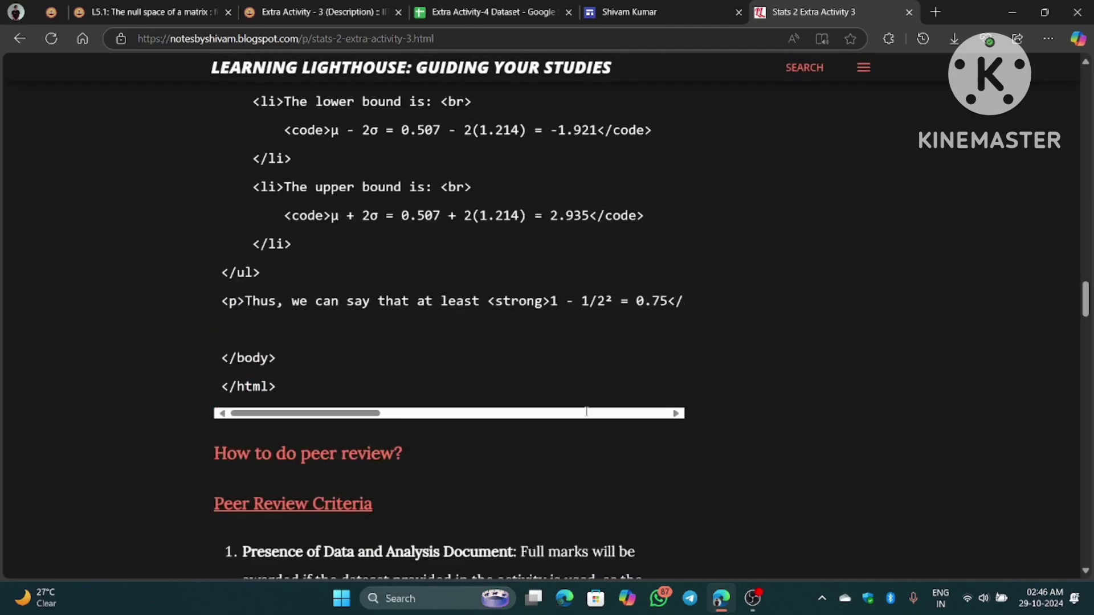
{"action": "scroll", "coordinate": [586, 412], "scroll_direction": "up", "scroll_amount": 15}
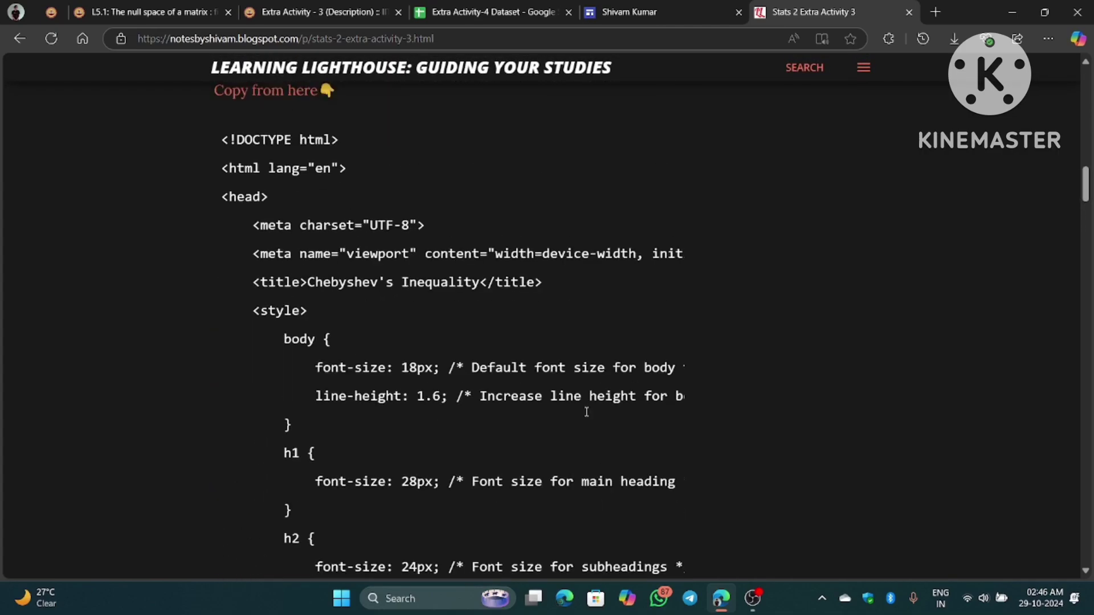